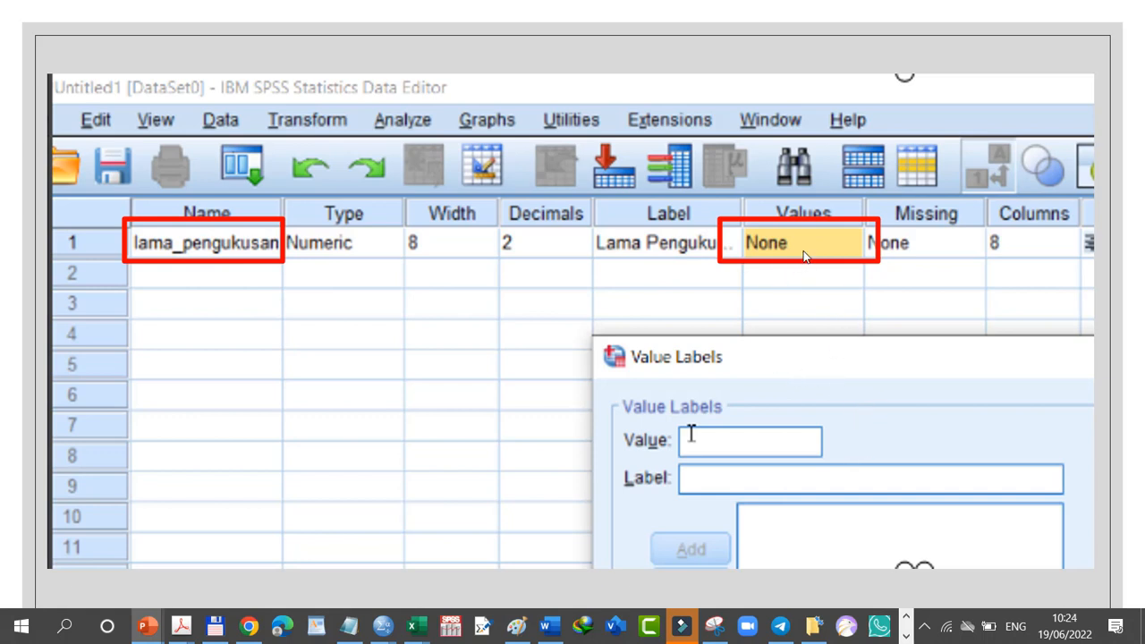
left_click(818, 381)
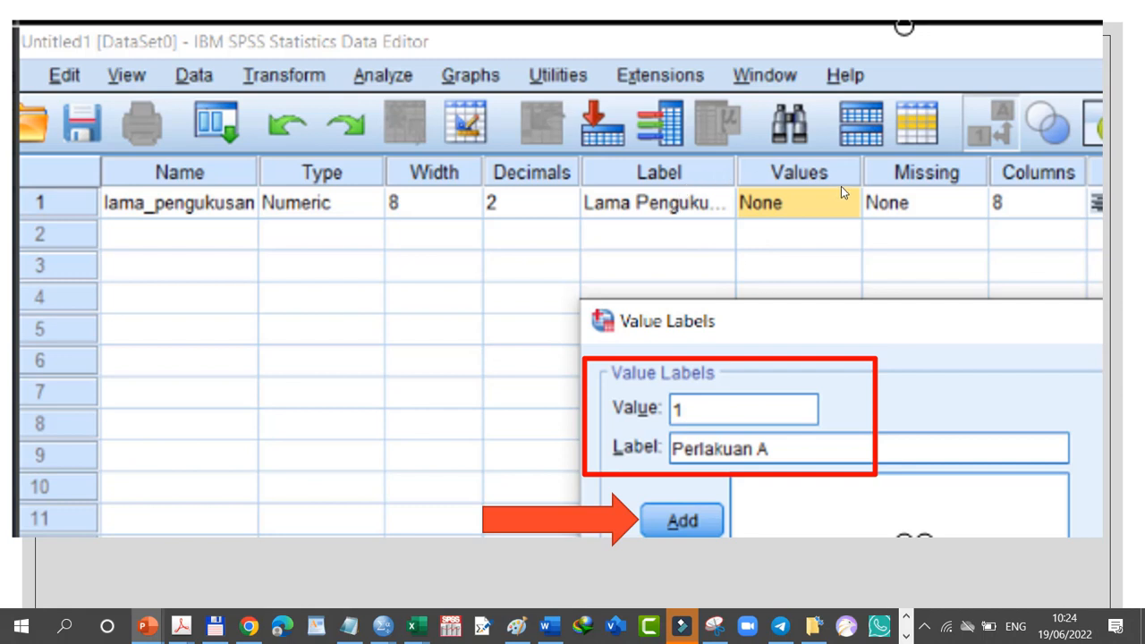
left_click(789, 265)
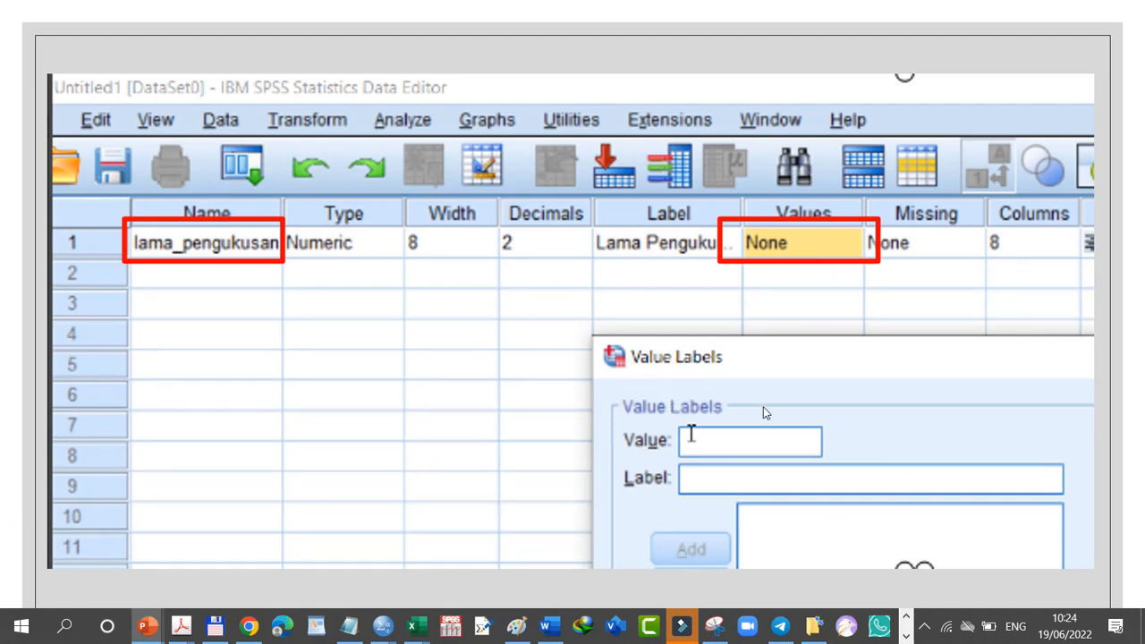
left_click(778, 438)
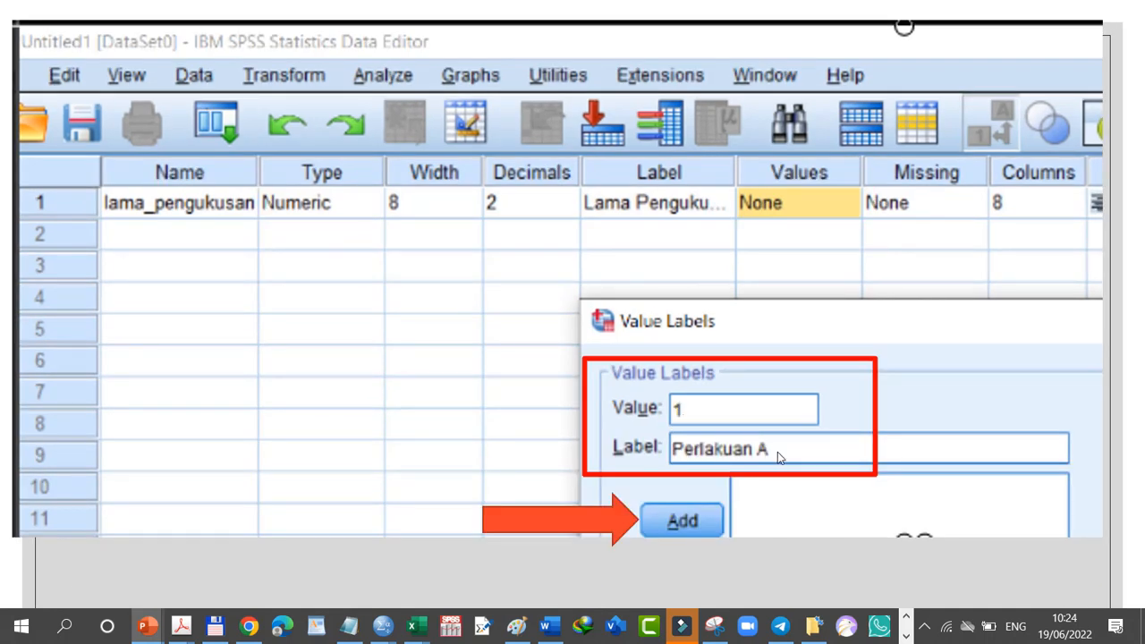
left_click(700, 523)
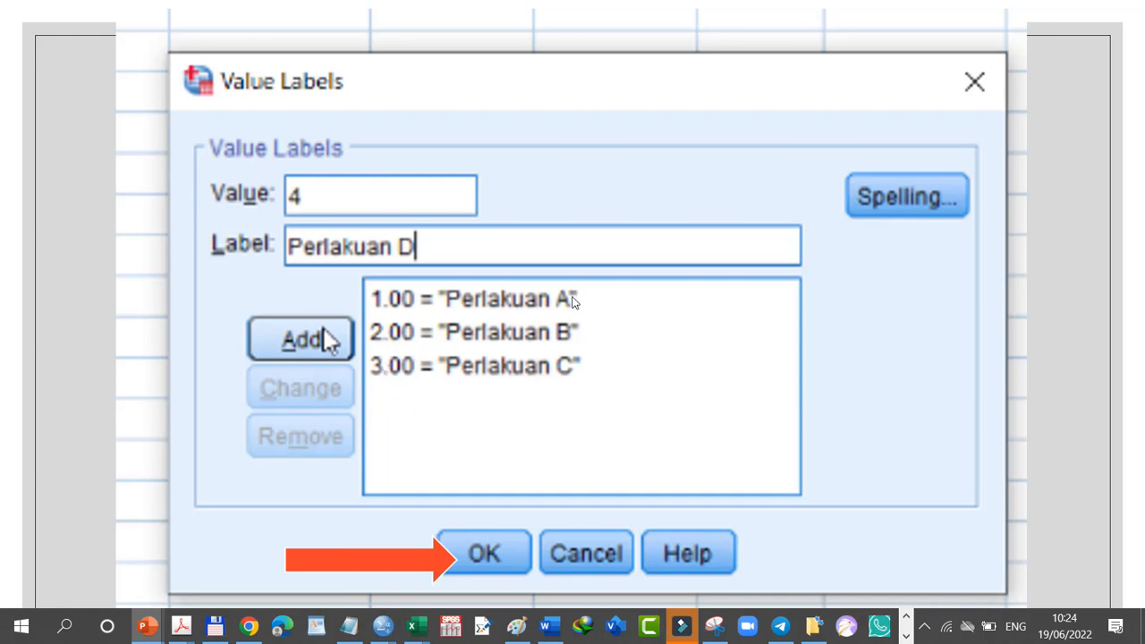
left_click(490, 561)
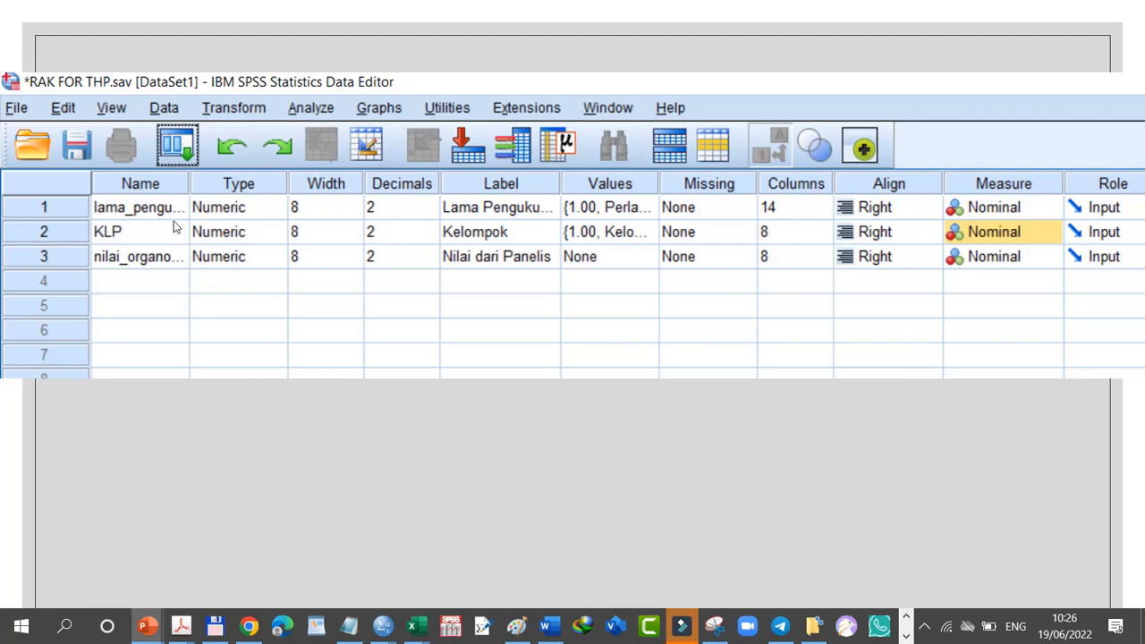
left_click(169, 267)
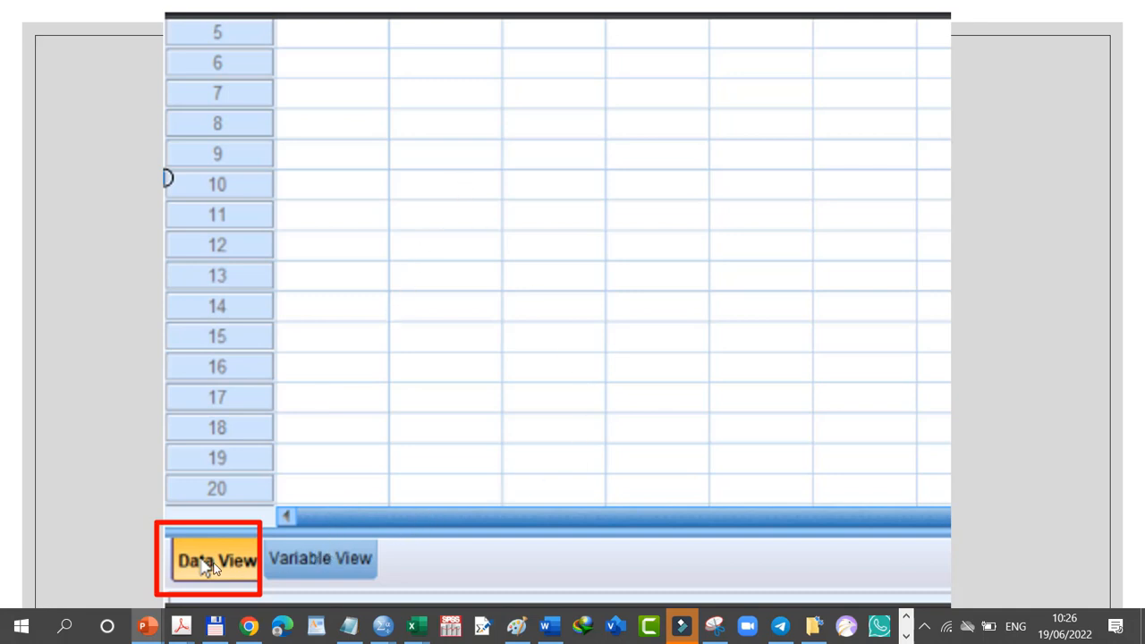
left_click(269, 427)
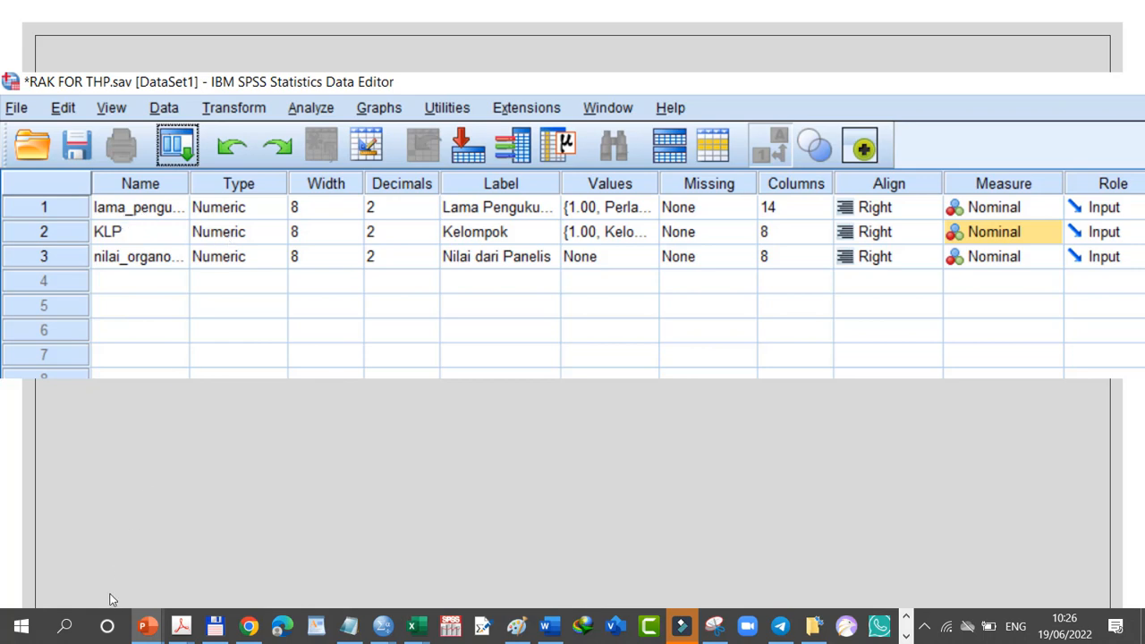
left_click(172, 533)
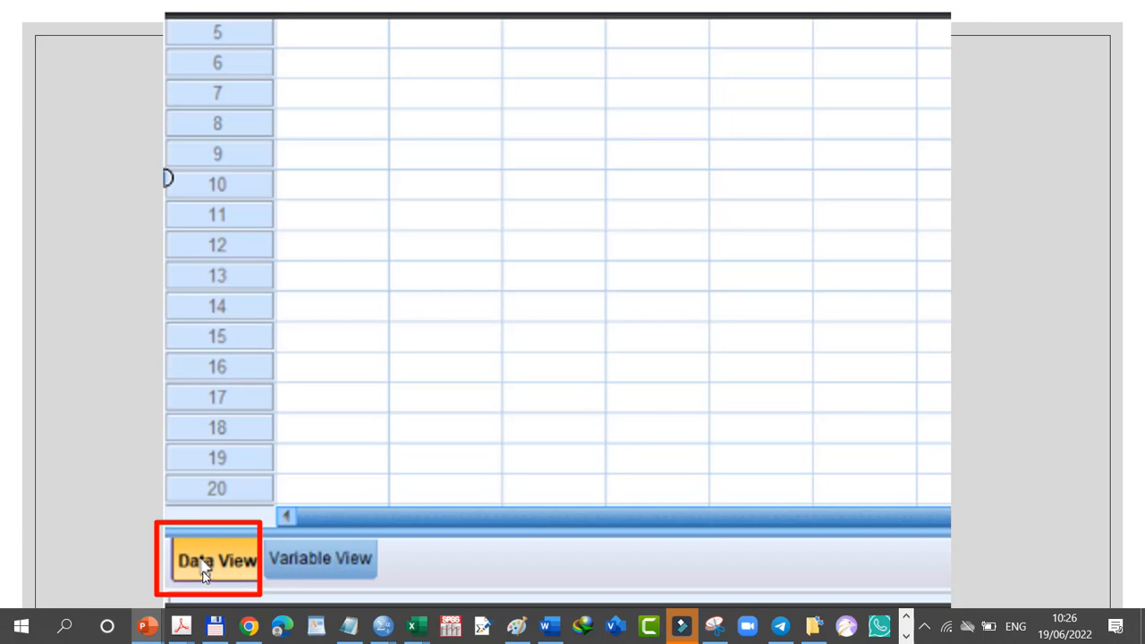
left_click(209, 563)
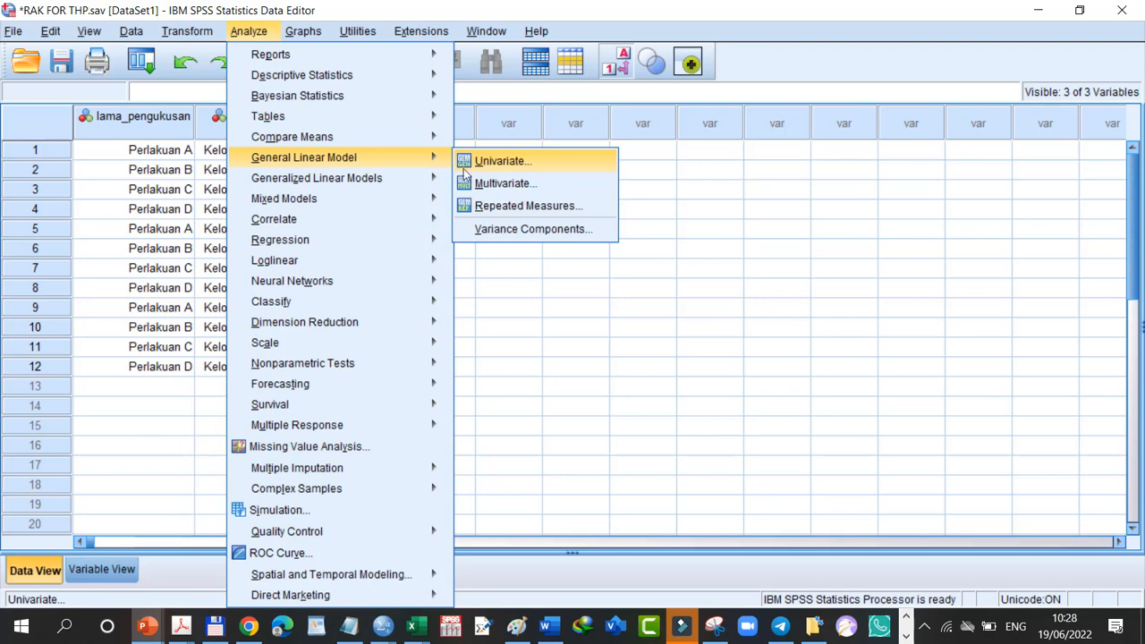
left_click(509, 165)
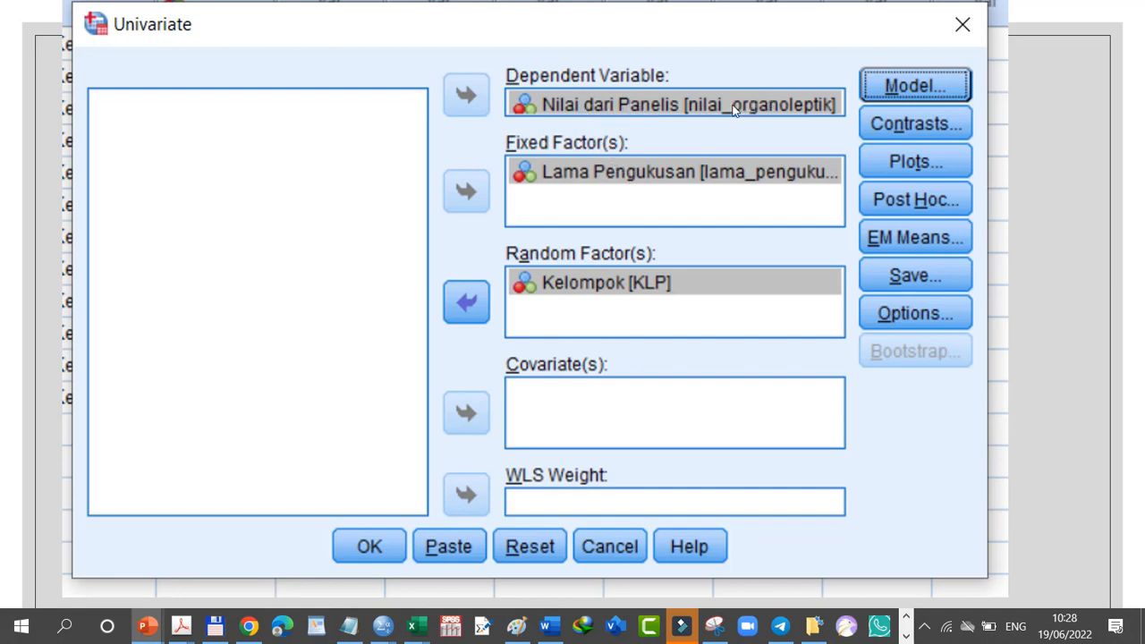
left_click(899, 81)
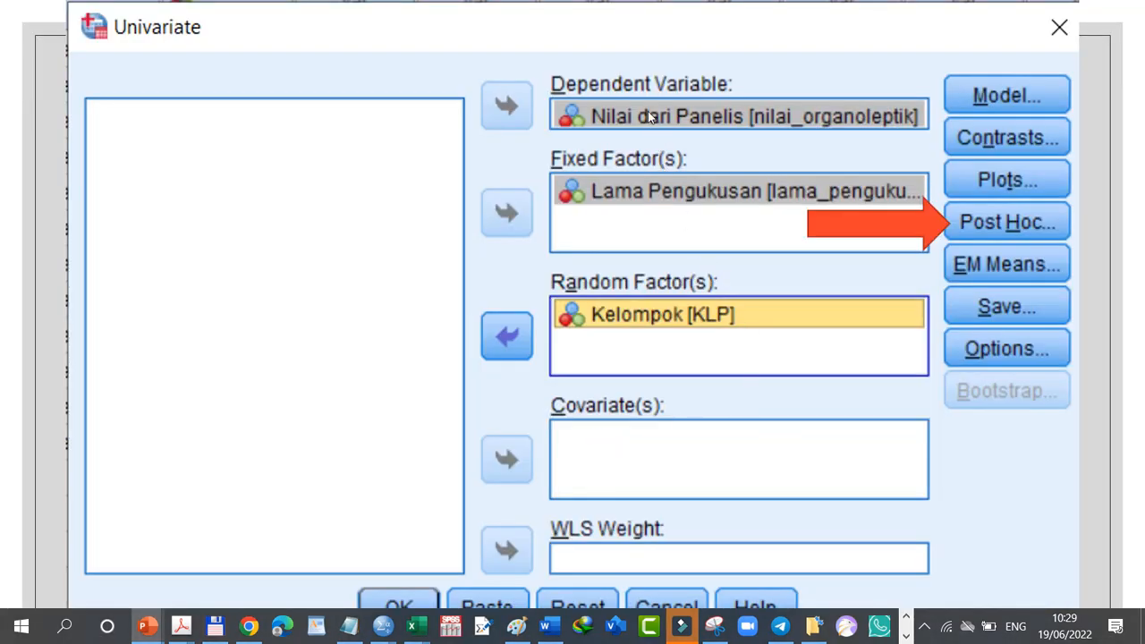
left_click(985, 222)
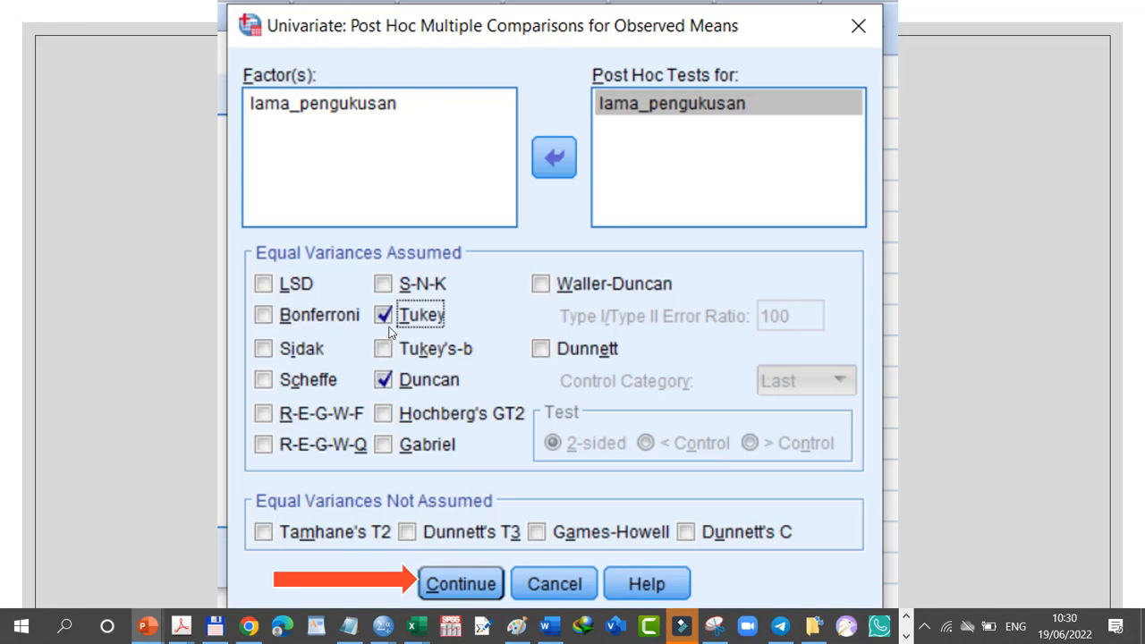
left_click(458, 584)
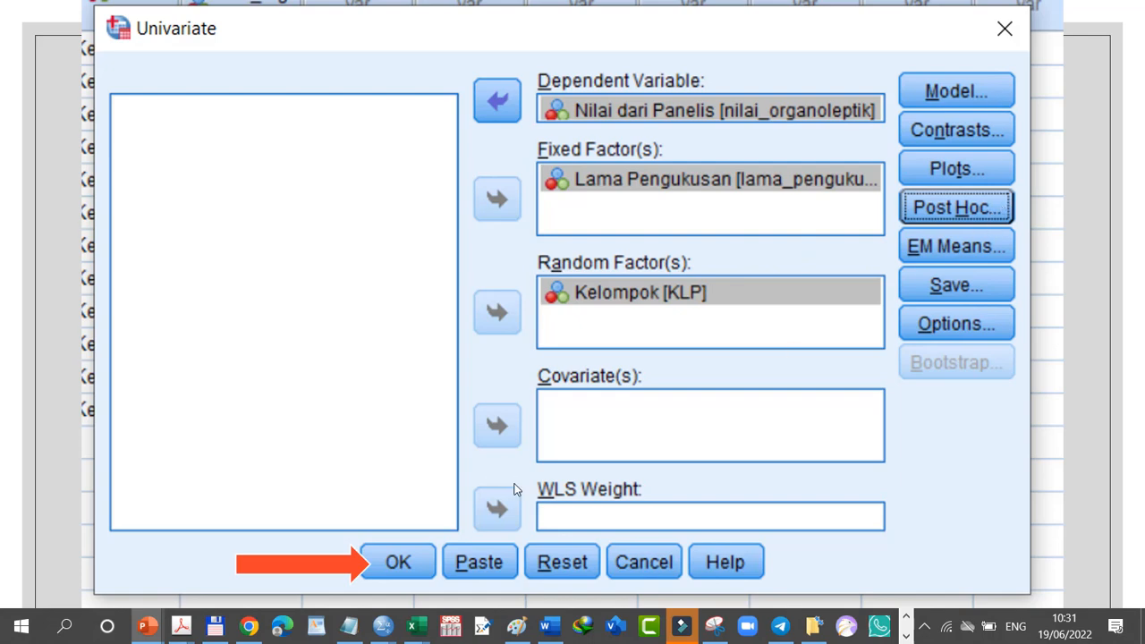
left_click(398, 572)
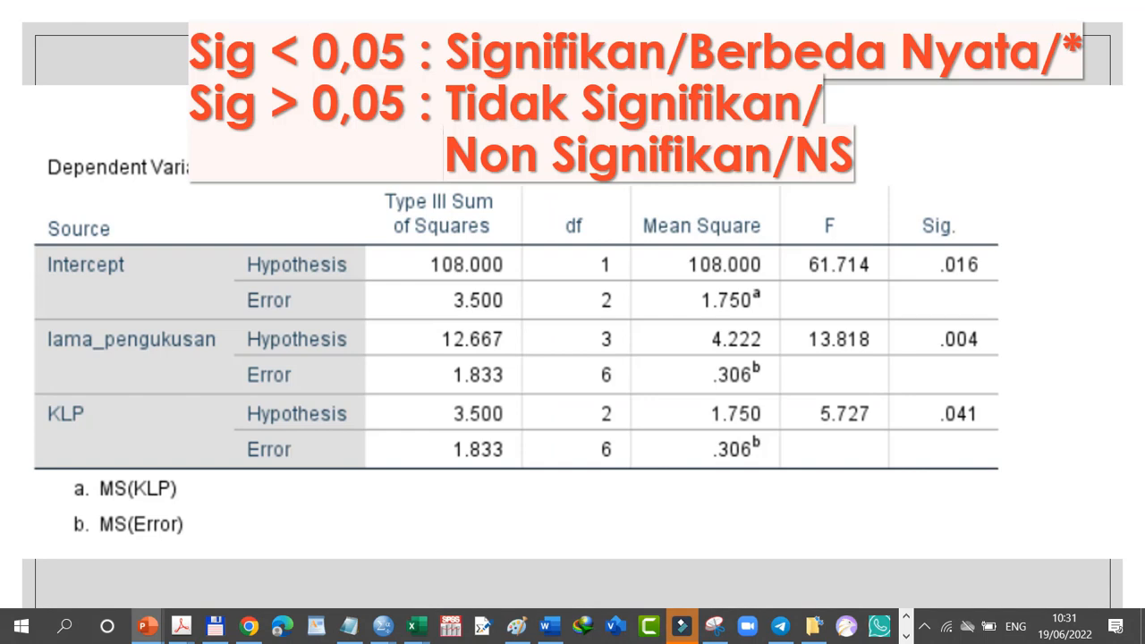
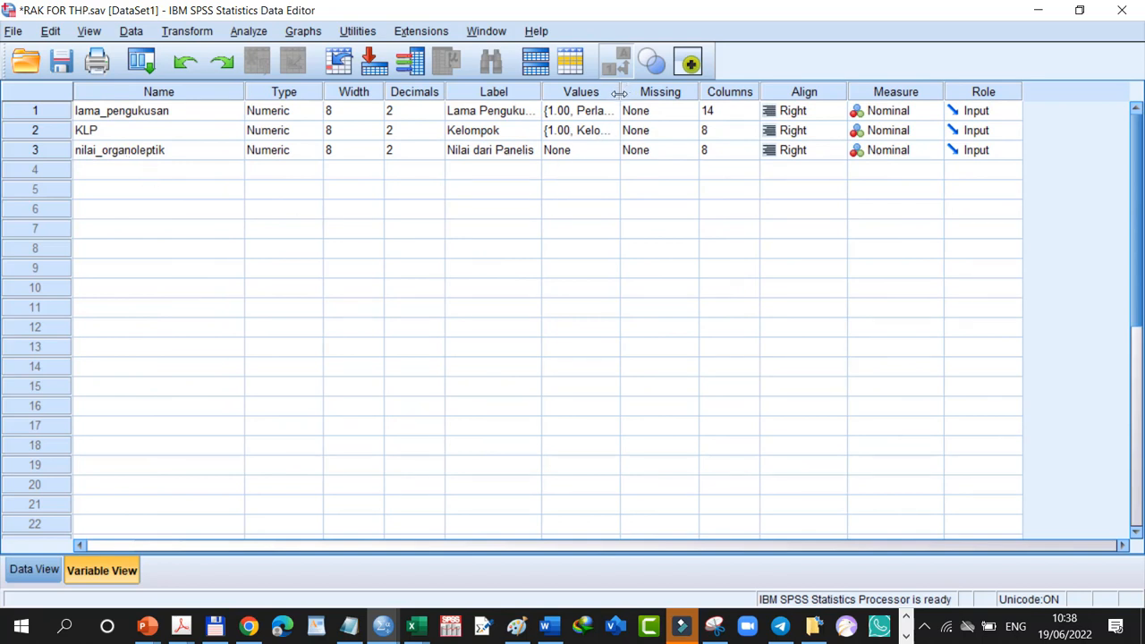
- Widen the Values column of the variable definitions and switch to the data view
left_click_drag(619, 93, 737, 112)
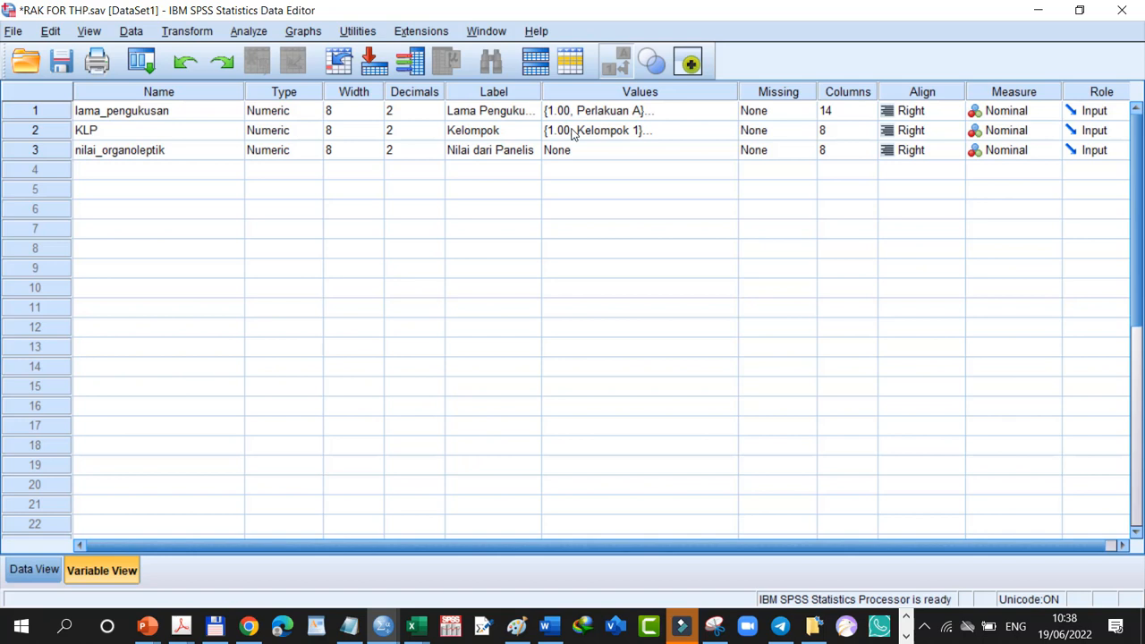
left_click(34, 573)
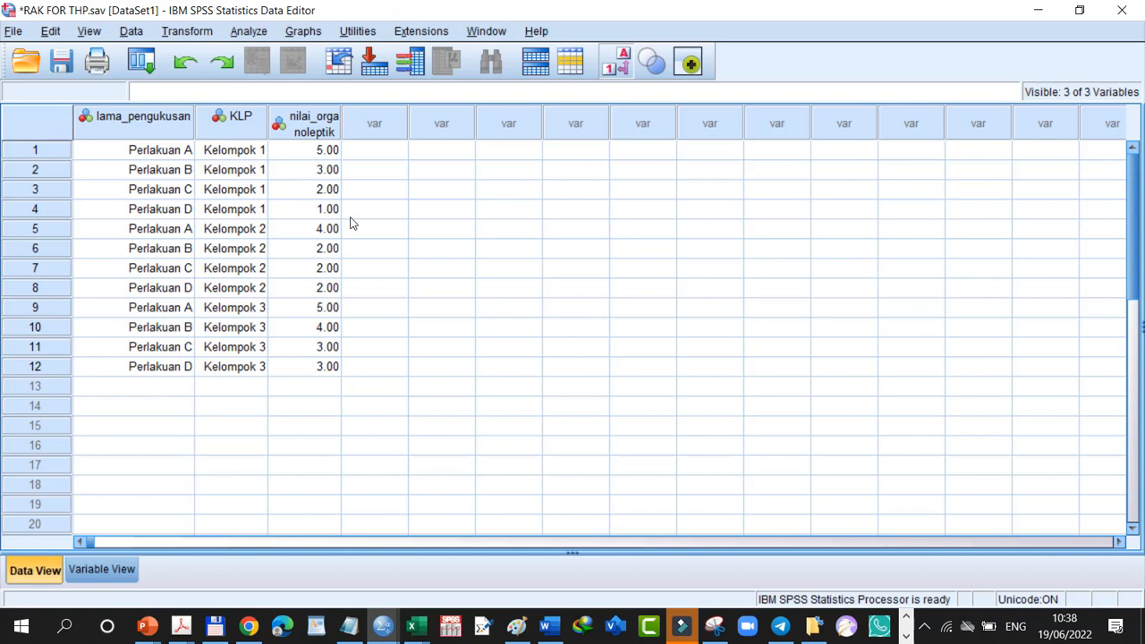
- Open the General Linear Model Univariate analysis for the dataset
left_click(247, 31)
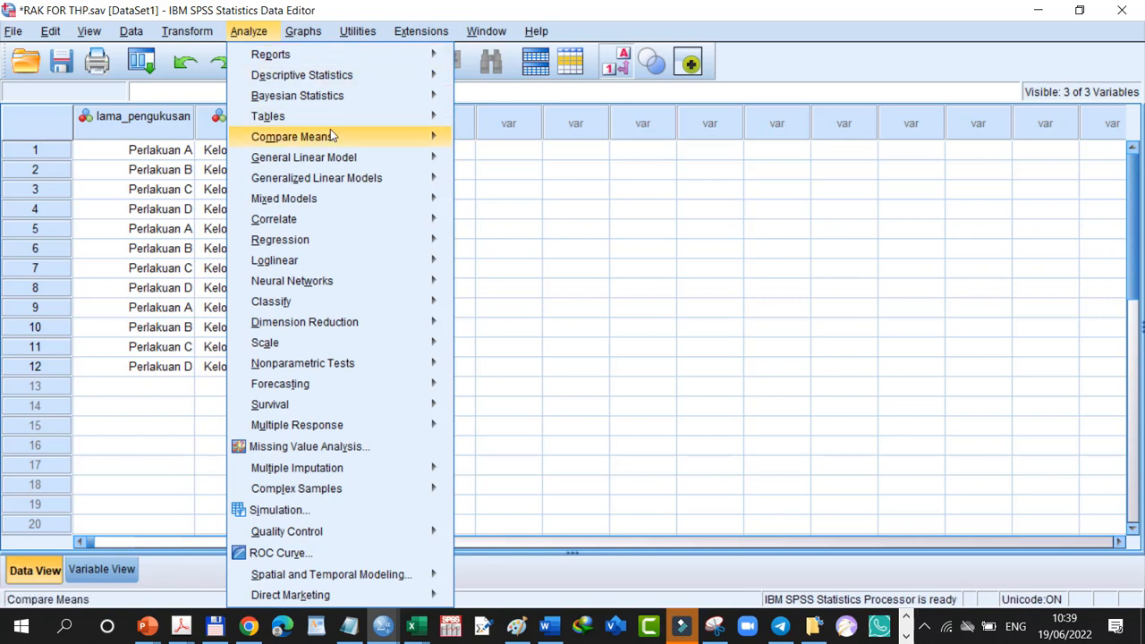
mouse_move(337, 161)
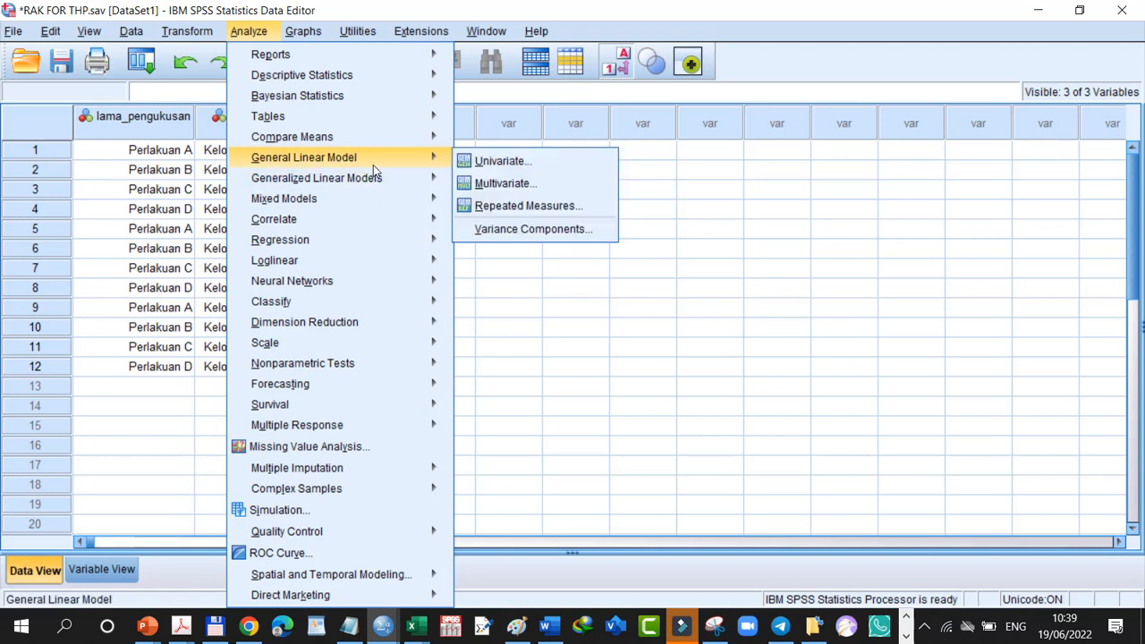
left_click(503, 161)
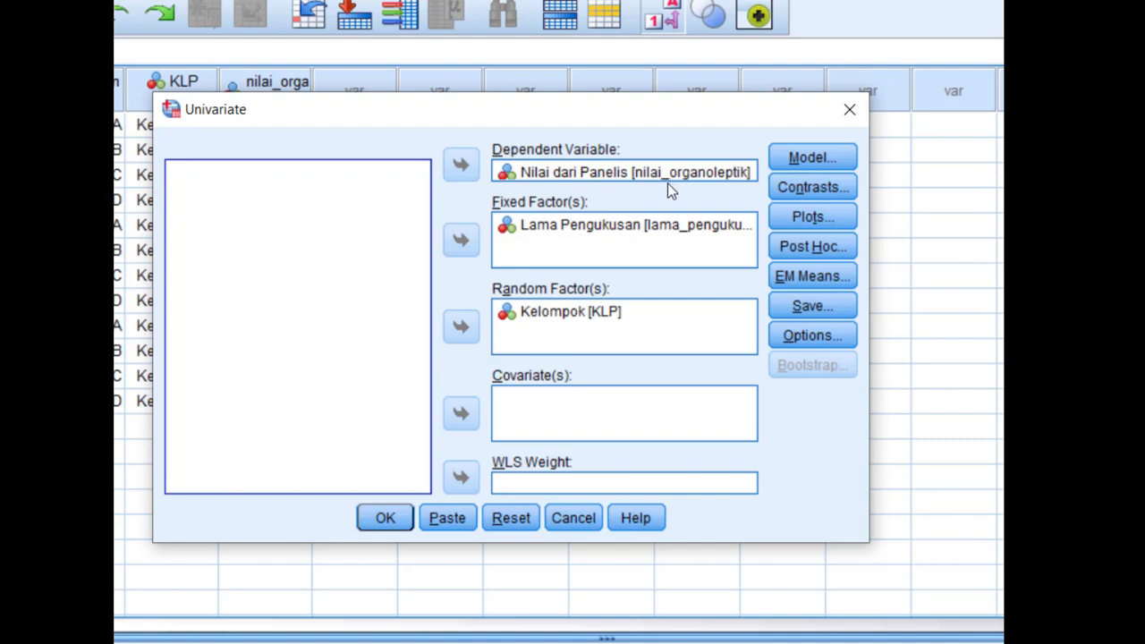
- Remove the lama_pengukusan and KLP terms from the Univariate model specification
left_click(798, 160)
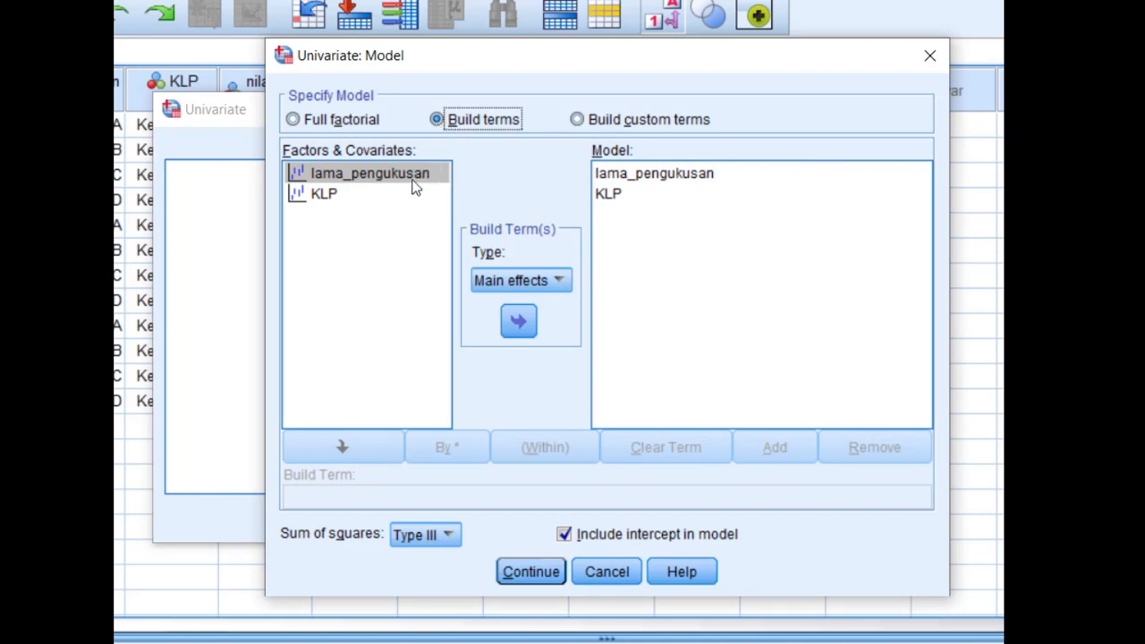
left_click(615, 179)
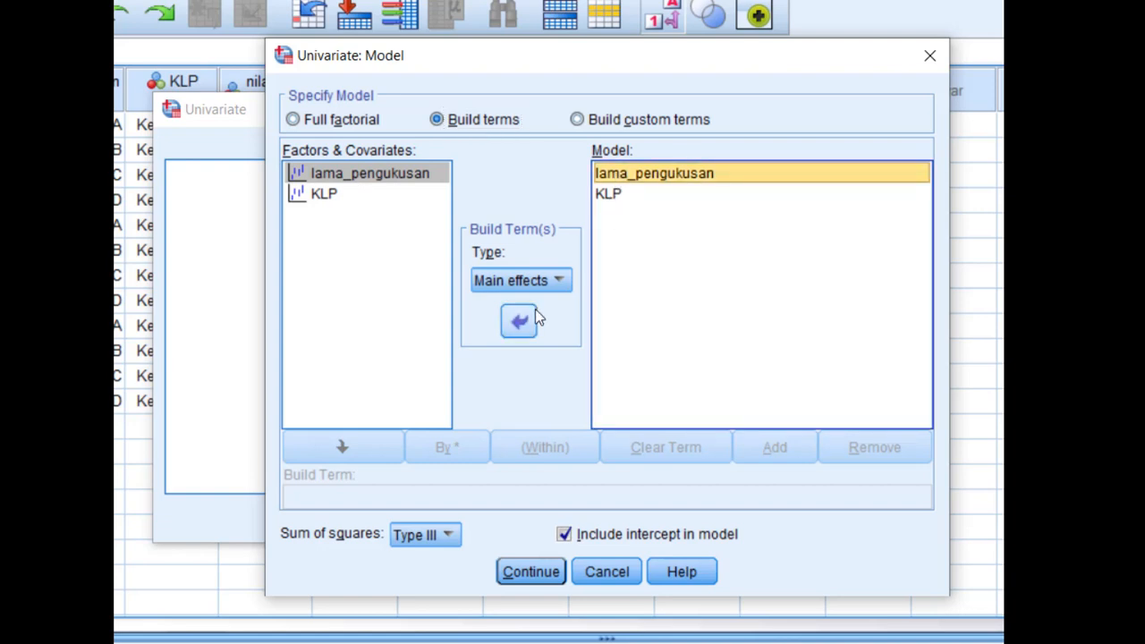
left_click(532, 313)
left_click(607, 179)
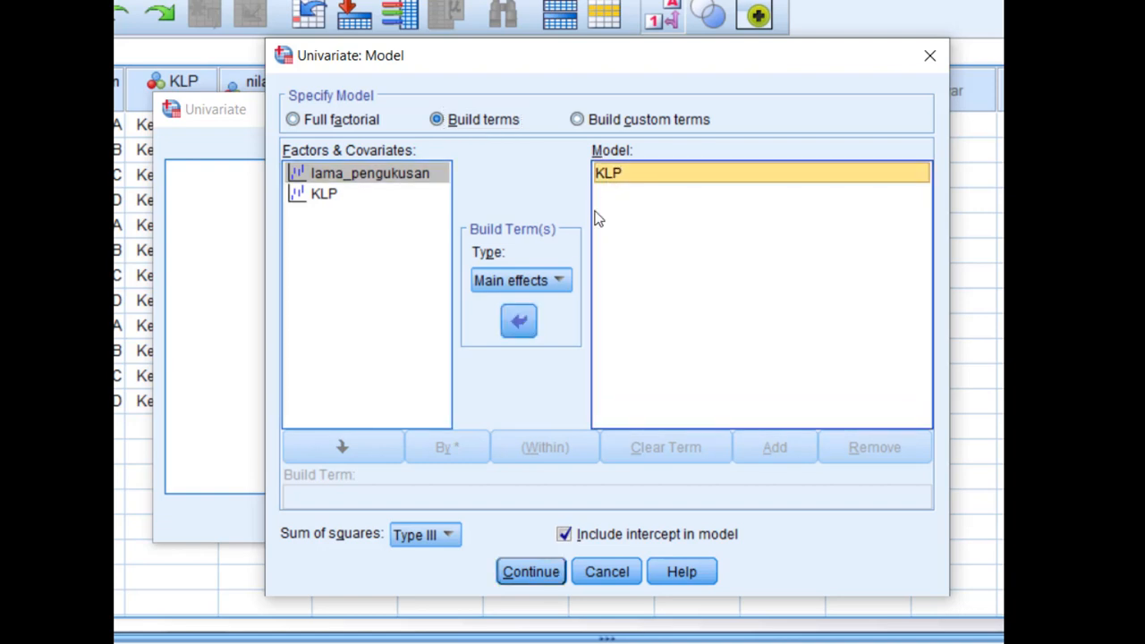
left_click(520, 322)
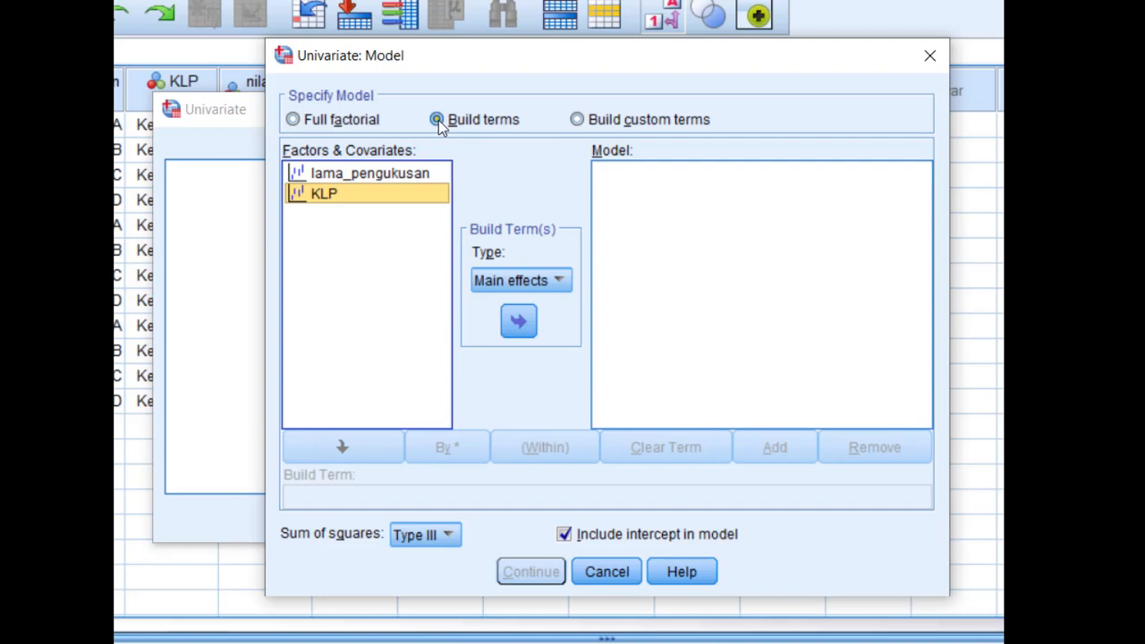
- Add lama_pengukusan and KLP to the model as Main effects terms and accept the model
left_click(559, 282)
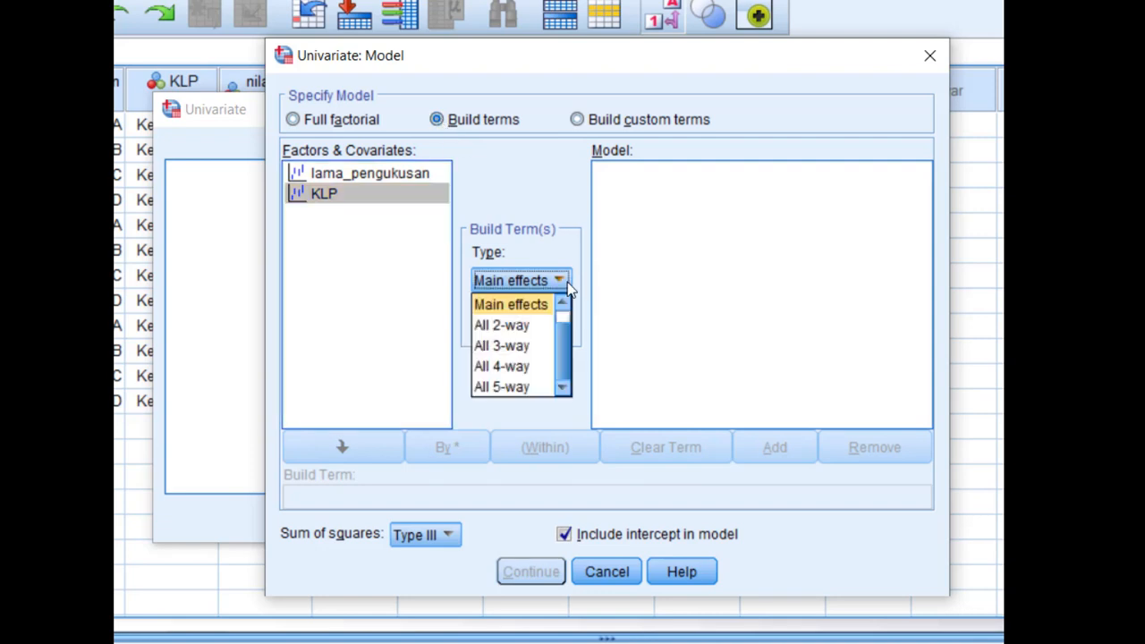
left_click(513, 306)
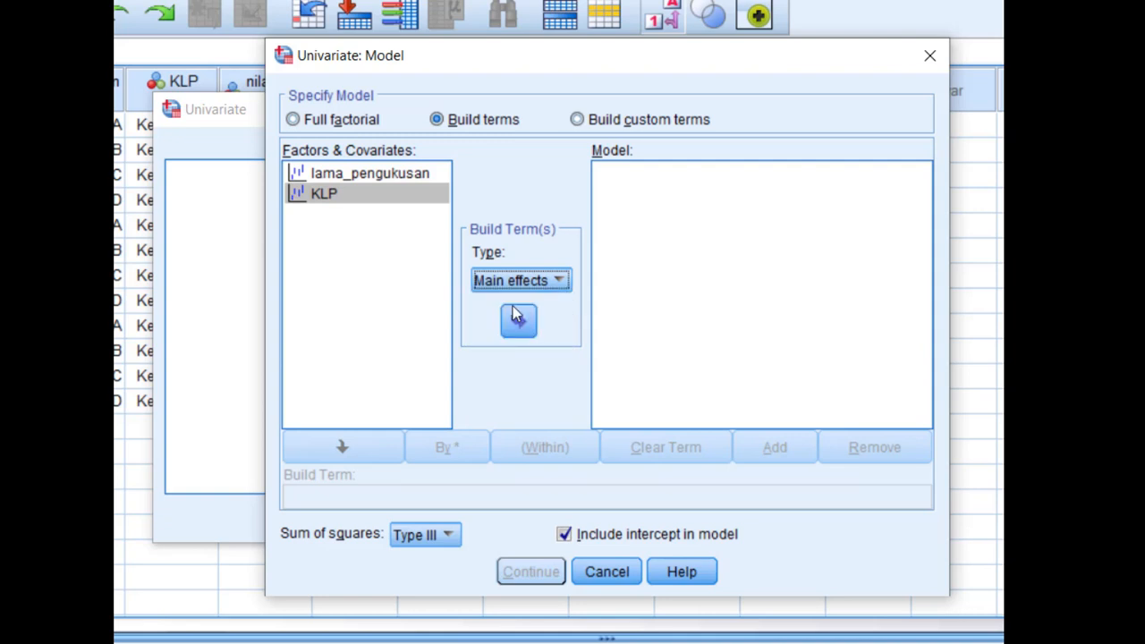
left_click(334, 185)
left_click(337, 175)
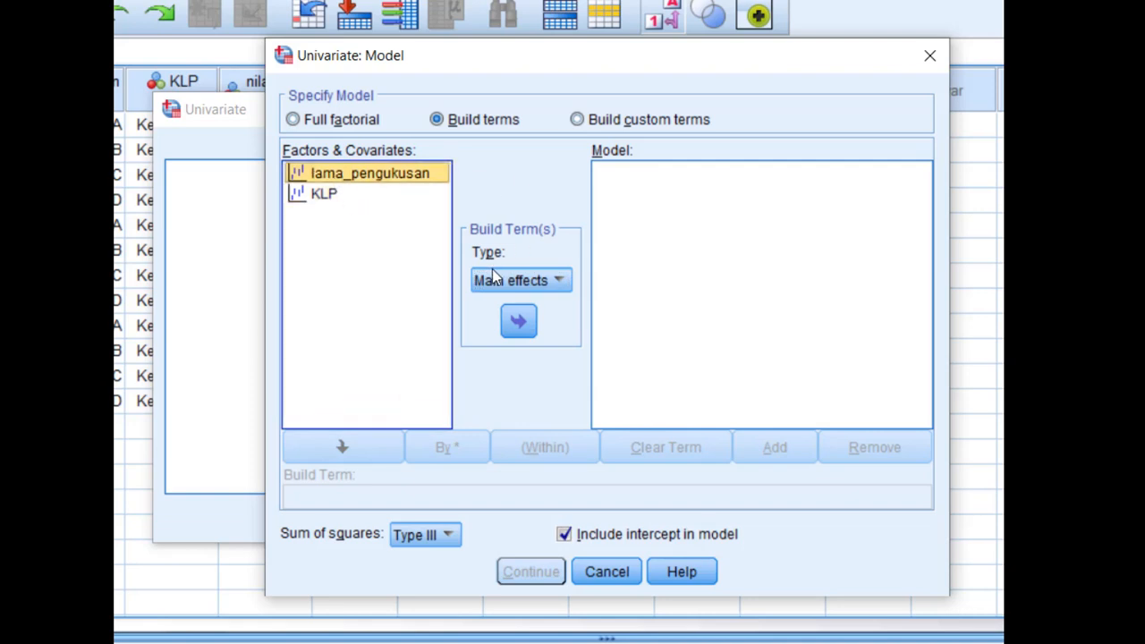
left_click(516, 315)
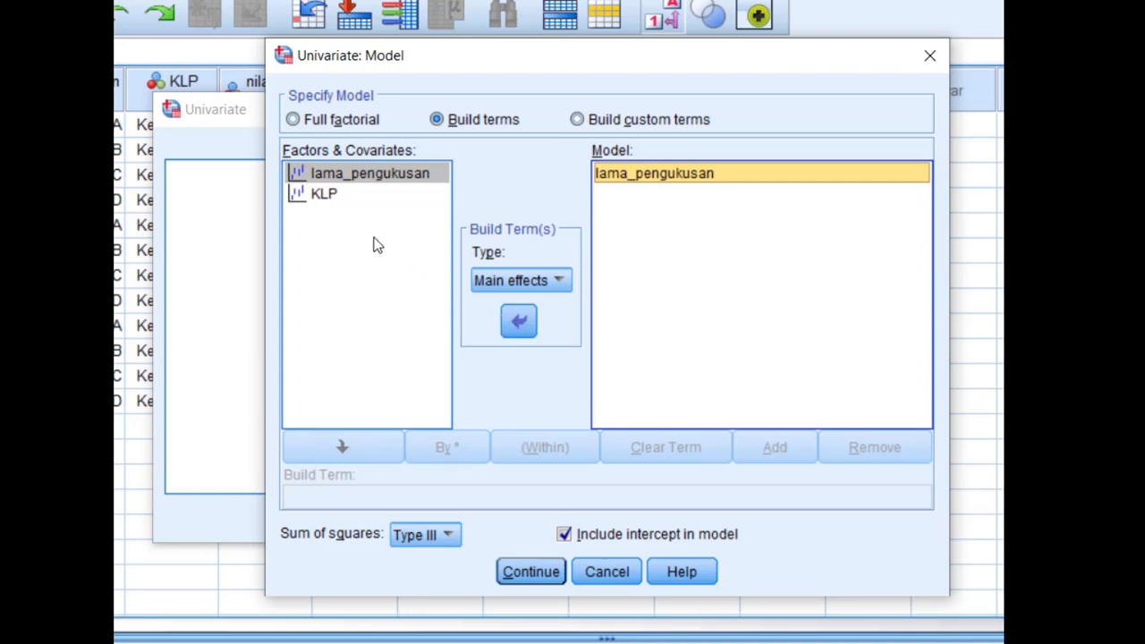
left_click(325, 196)
left_click(526, 319)
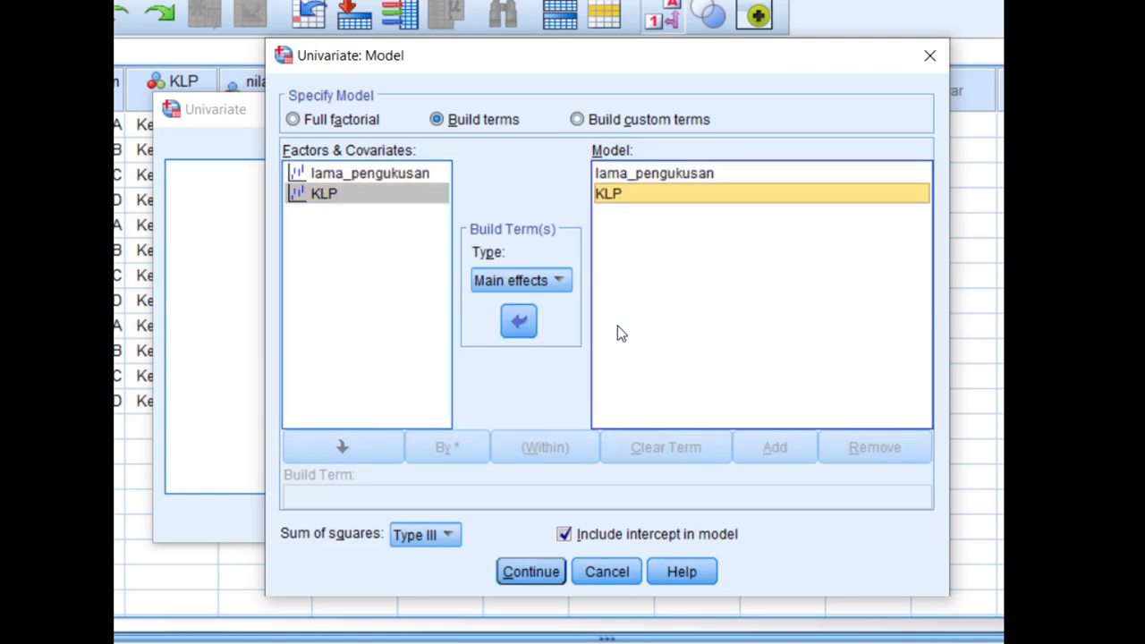
left_click(539, 569)
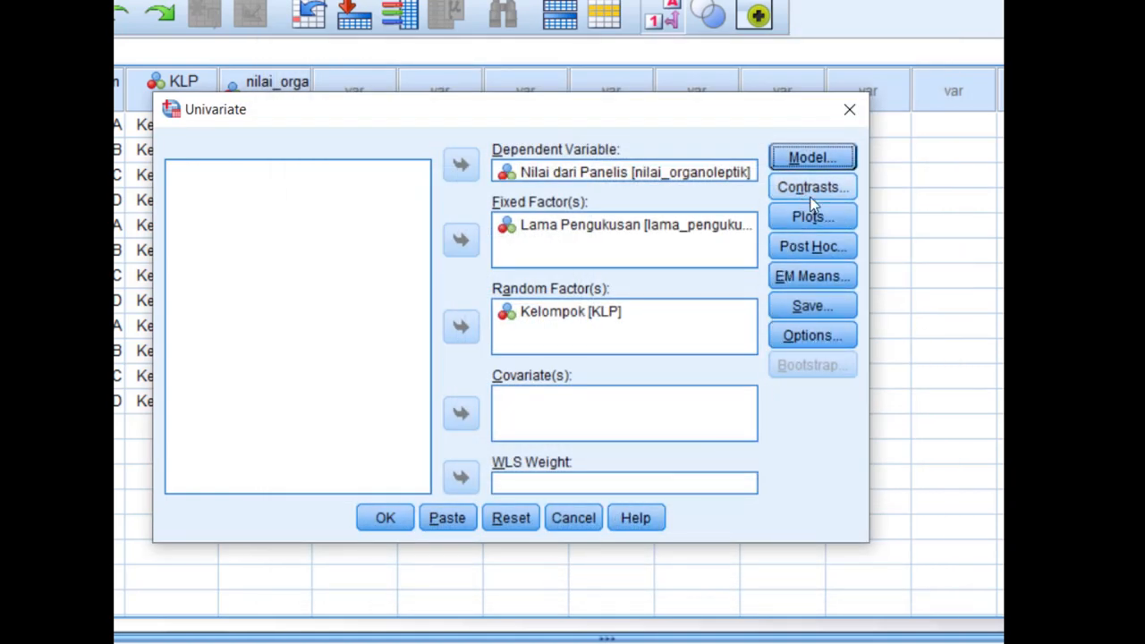
- Remove and re-add lama_pengukusan as the post hoc test factor, and accept it with the Tukey and Duncan tests
left_click(827, 251)
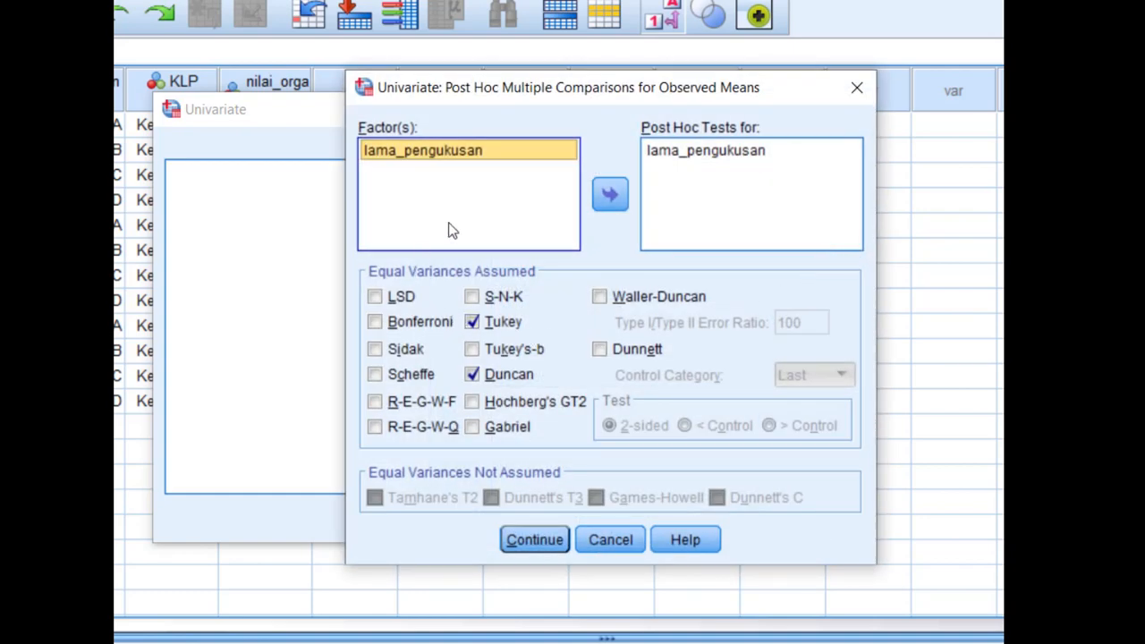
left_click(656, 154)
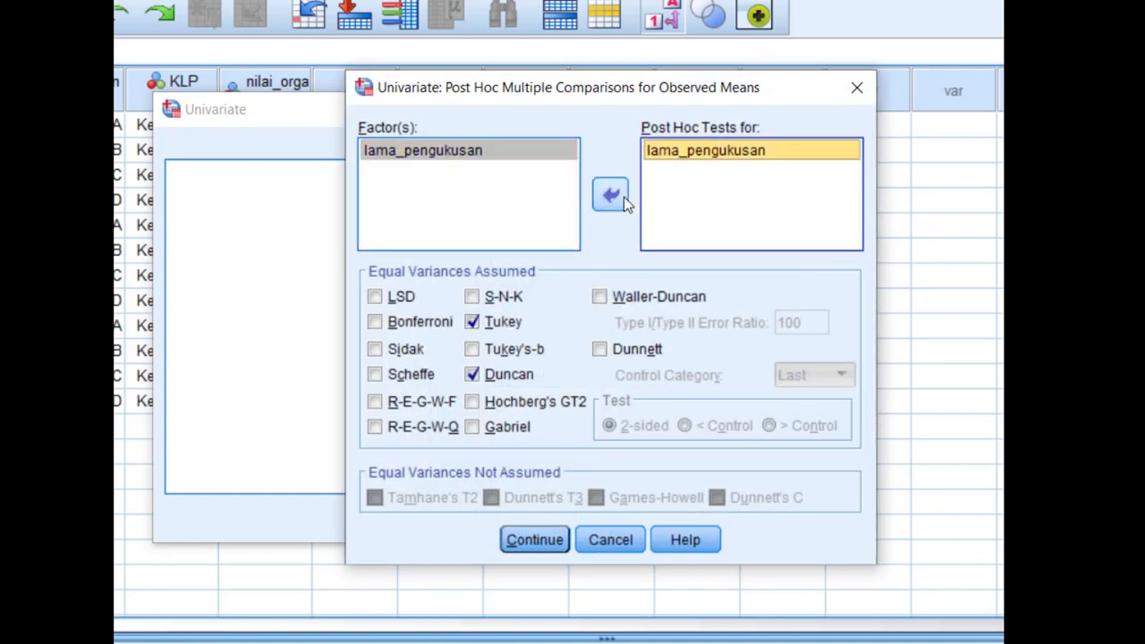
left_click(623, 197)
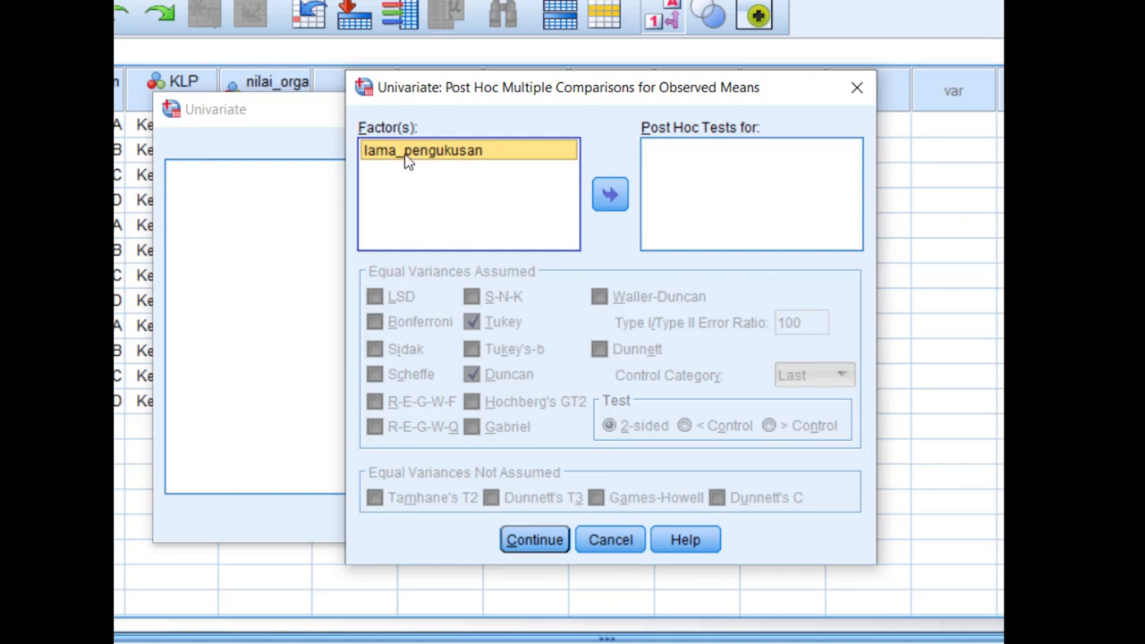
left_click(613, 195)
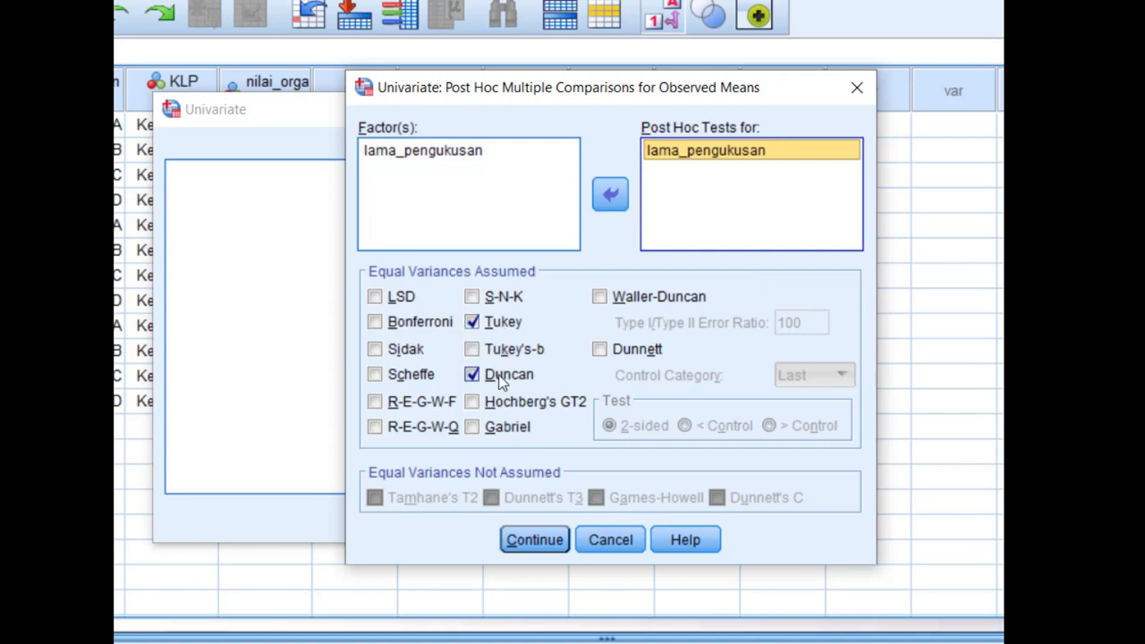
left_click(542, 547)
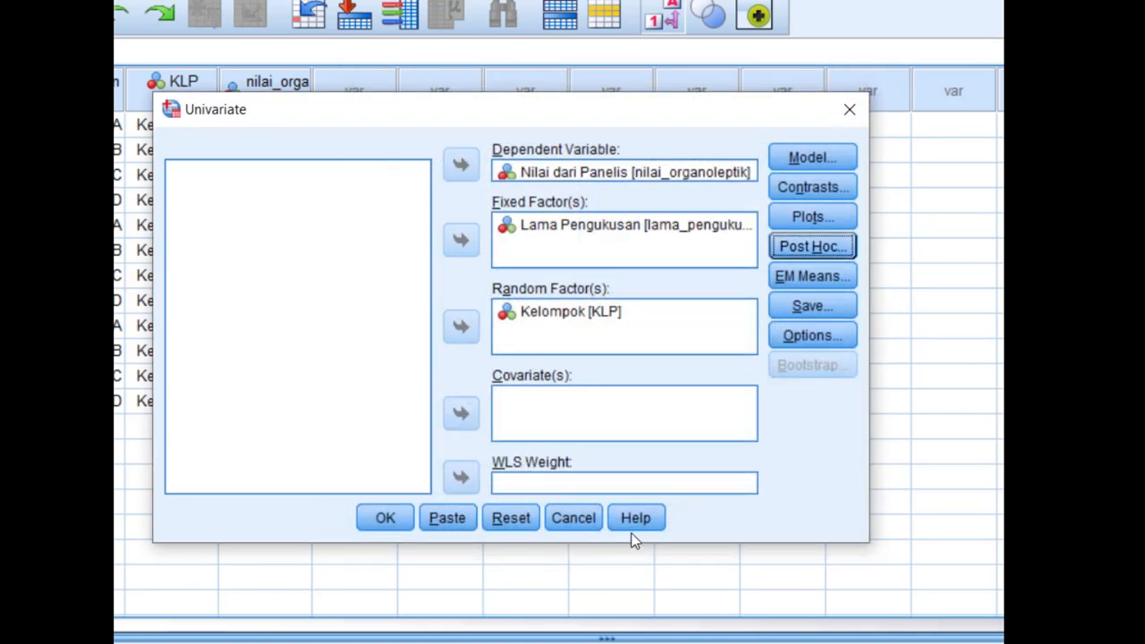
- Enable homogeneity tests and descriptive statistics in the Univariate options, and run the analysis
left_click(808, 338)
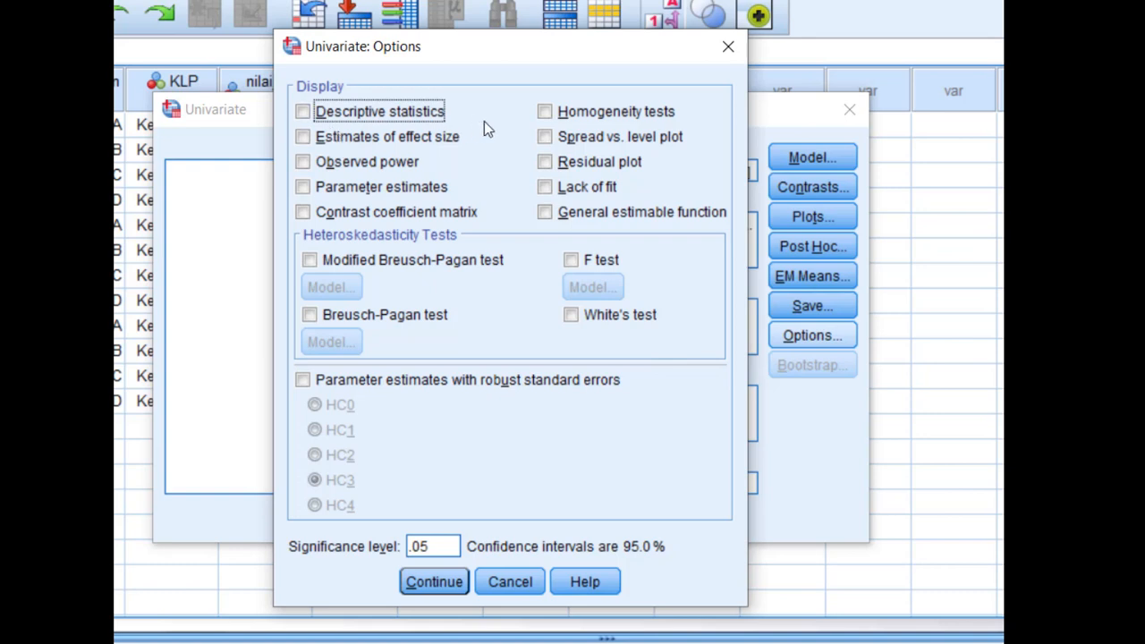
left_click(546, 113)
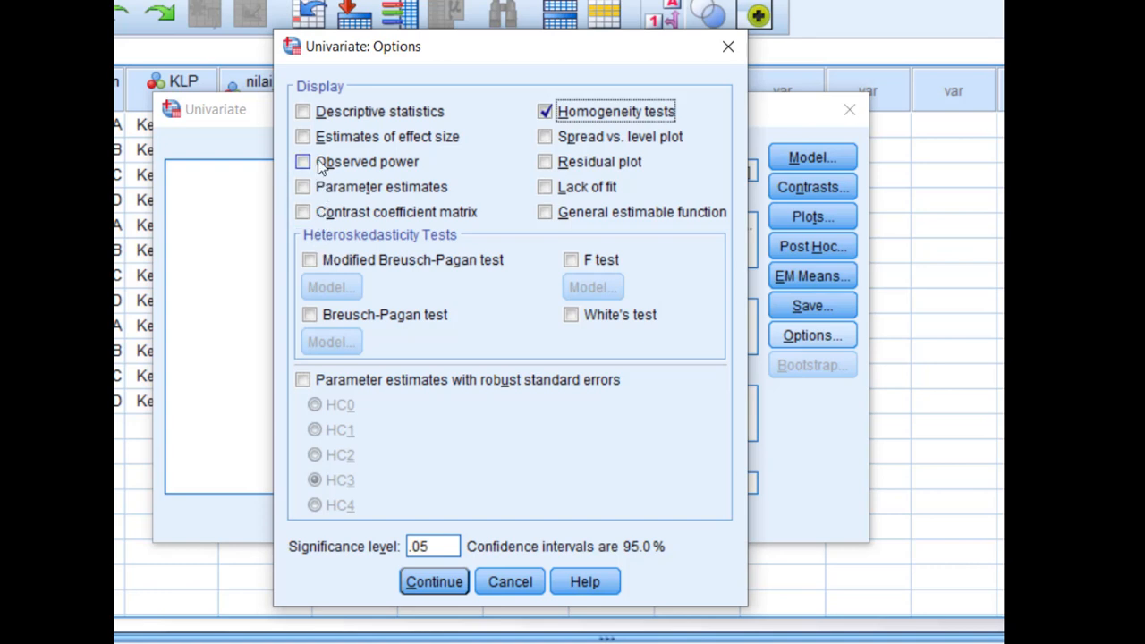
left_click(304, 112)
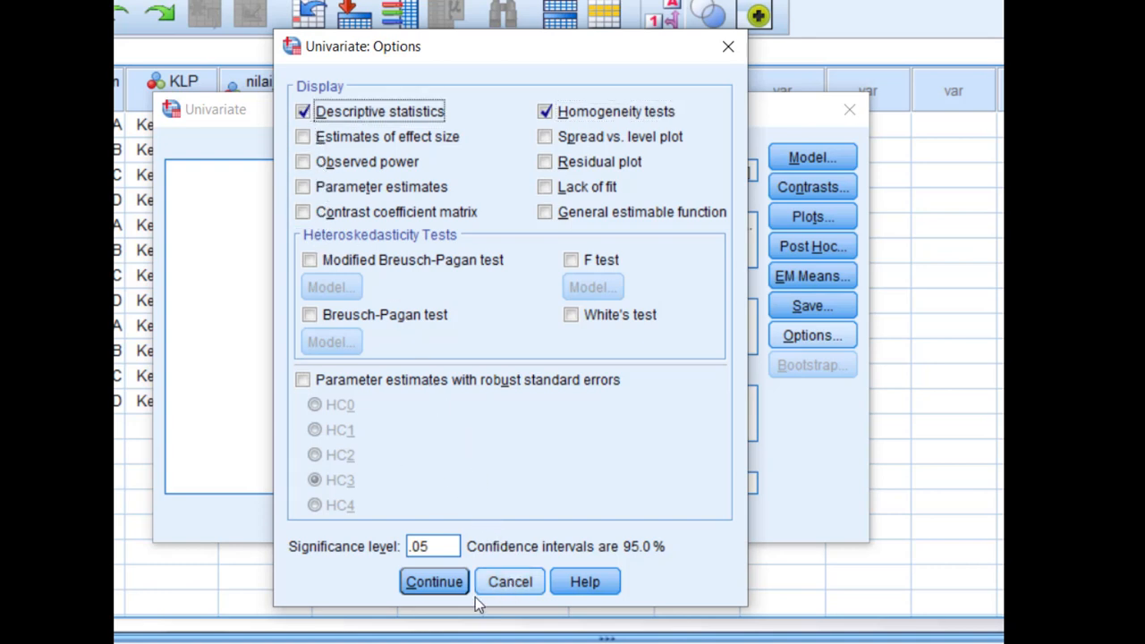
left_click(438, 583)
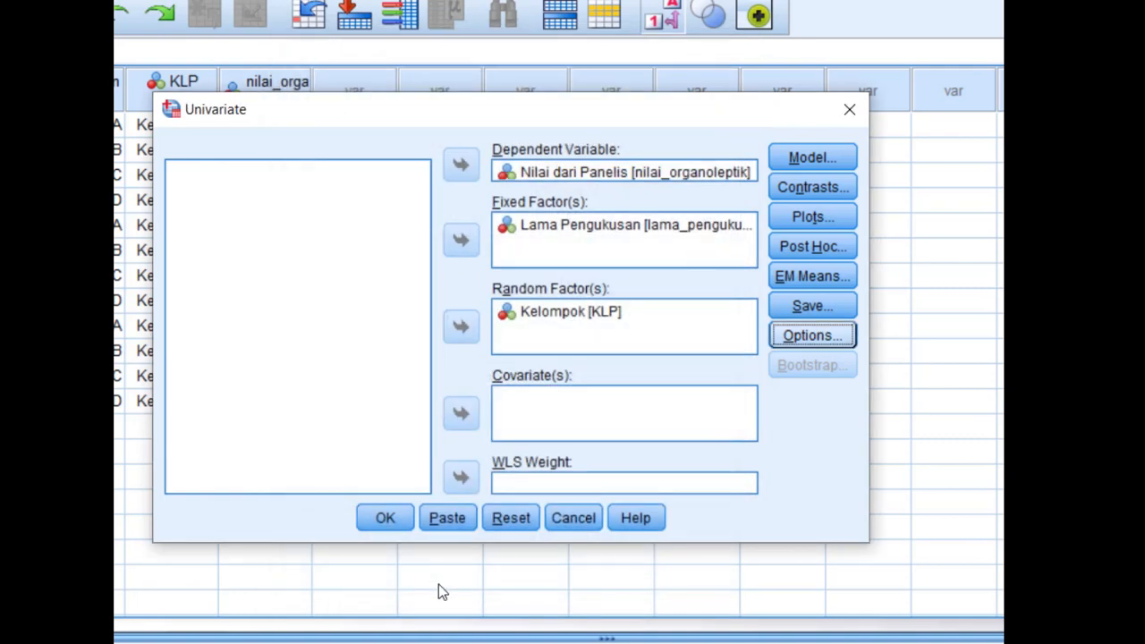
left_click(399, 519)
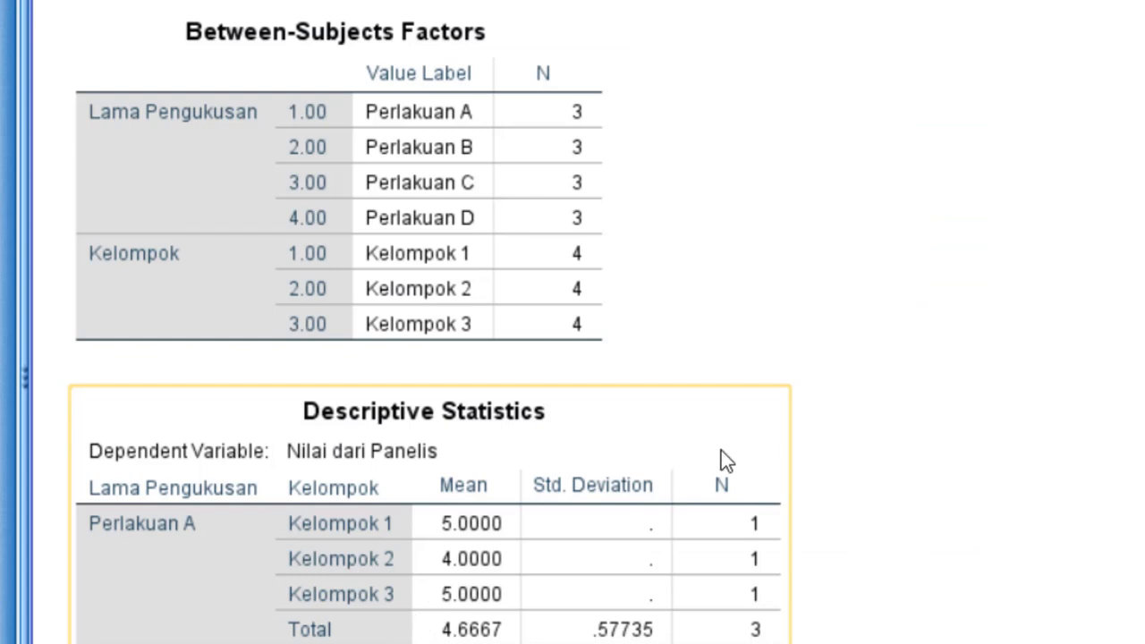
- Find the Tests of Between-Subjects Effects table in the output and capture it with a new Snipping Tool snip
scroll(906, 363, "down", 10)
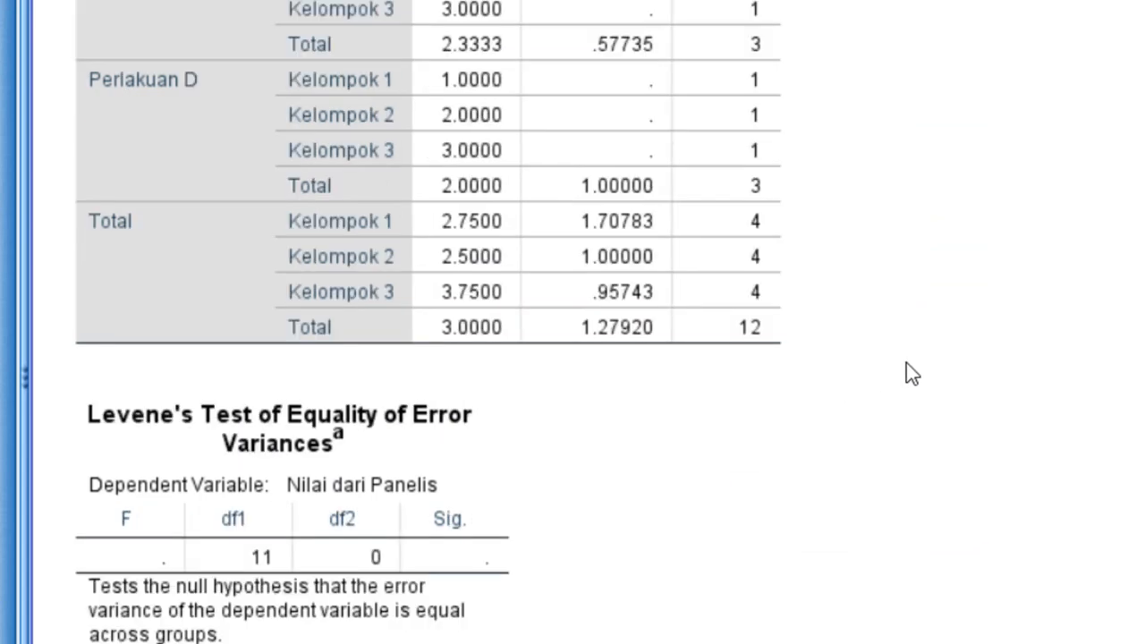
scroll(906, 363, "down", 10)
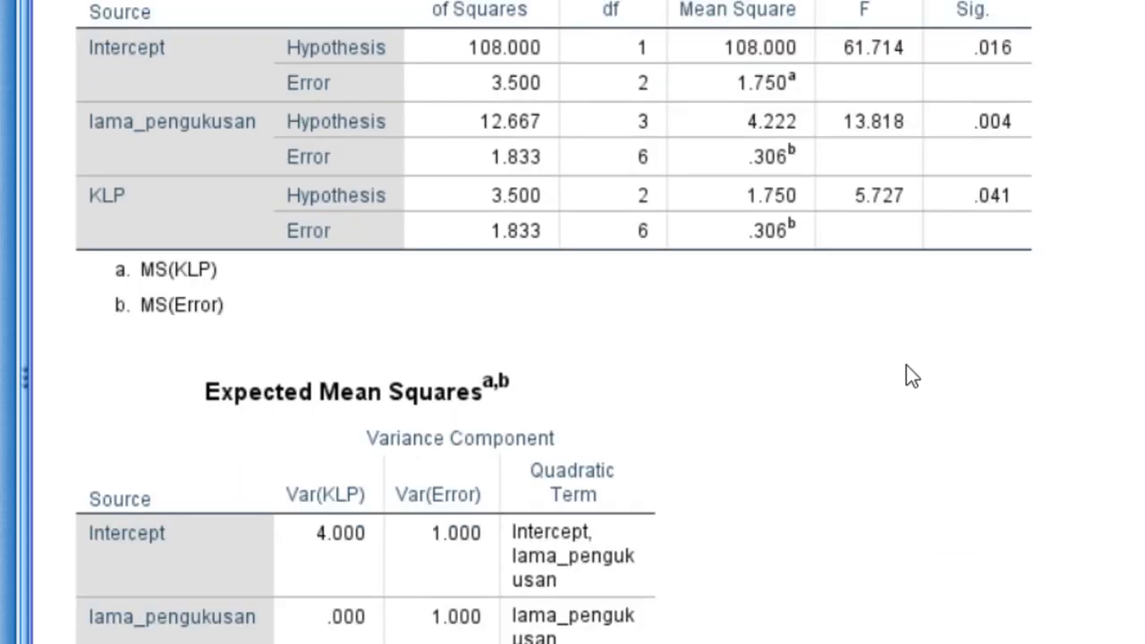
scroll(504, 453, "up", 3)
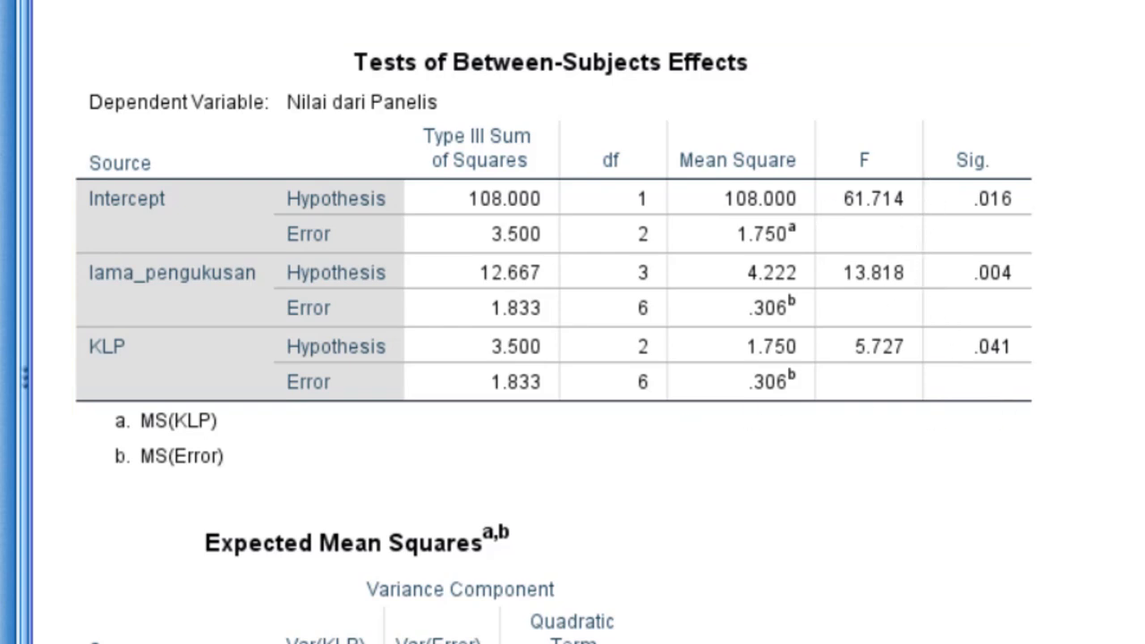
left_click(713, 626)
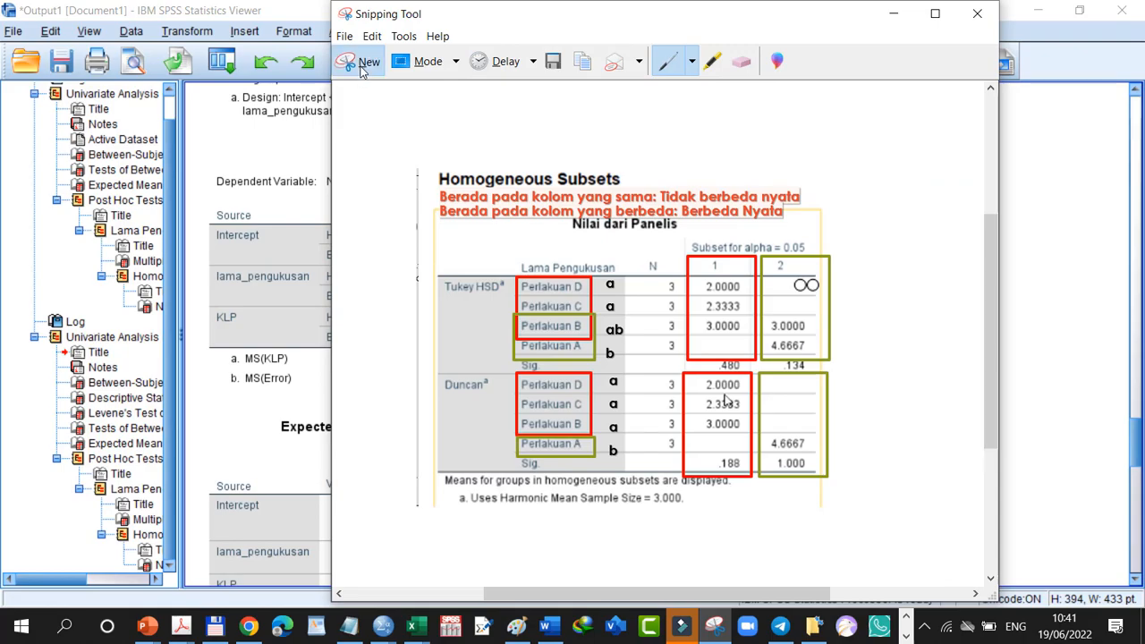
left_click(362, 70)
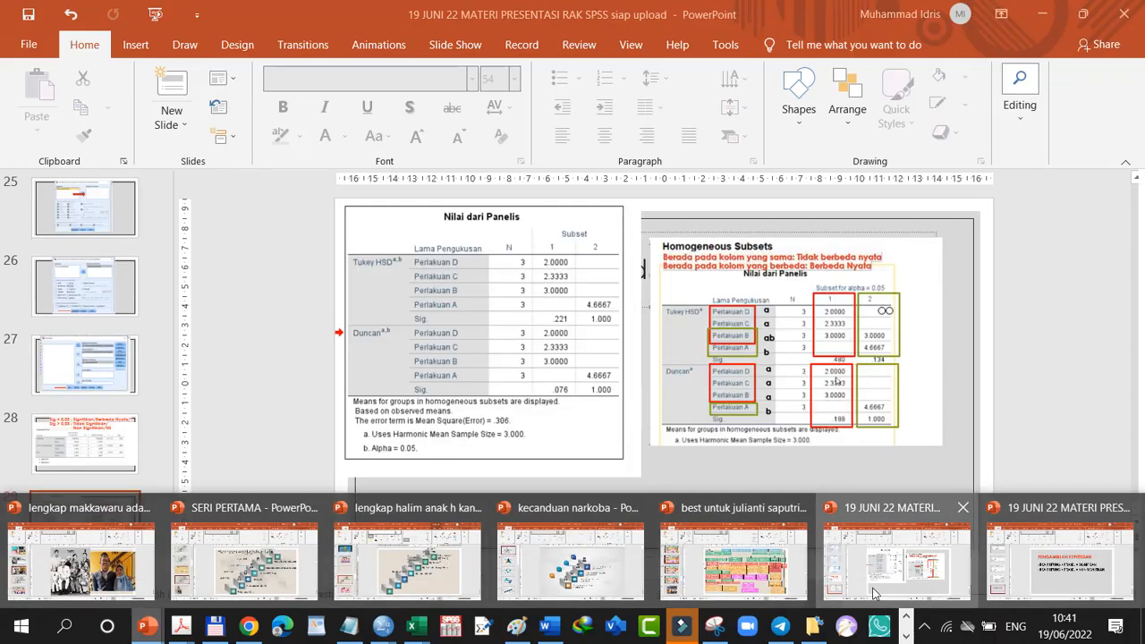
- Switch to the PowerPoint presentation "19 JUNI 22 MATERI PRESENTASI RAK SPSS siap upload" and add a new slide after slide 29
left_click(874, 594)
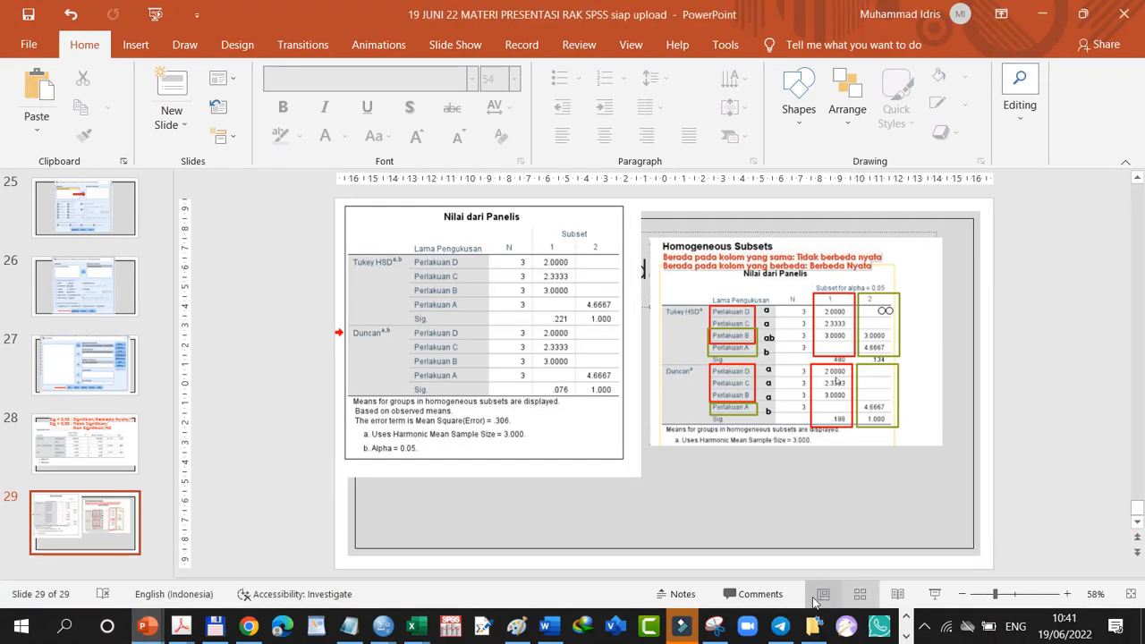
left_click(101, 553)
right_click(101, 553)
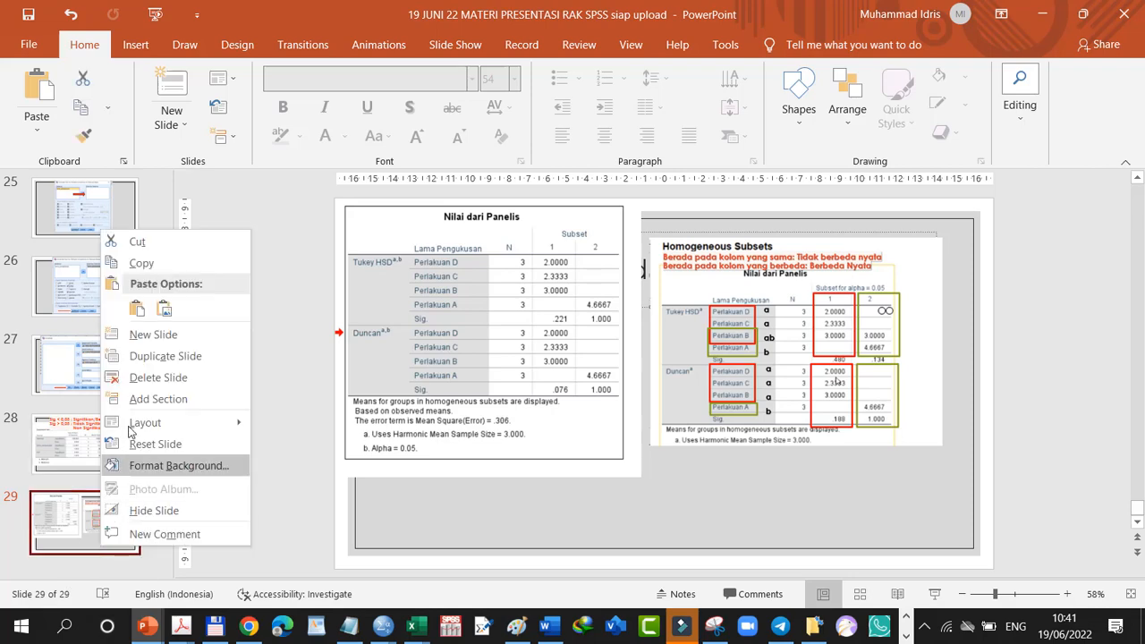
left_click(140, 342)
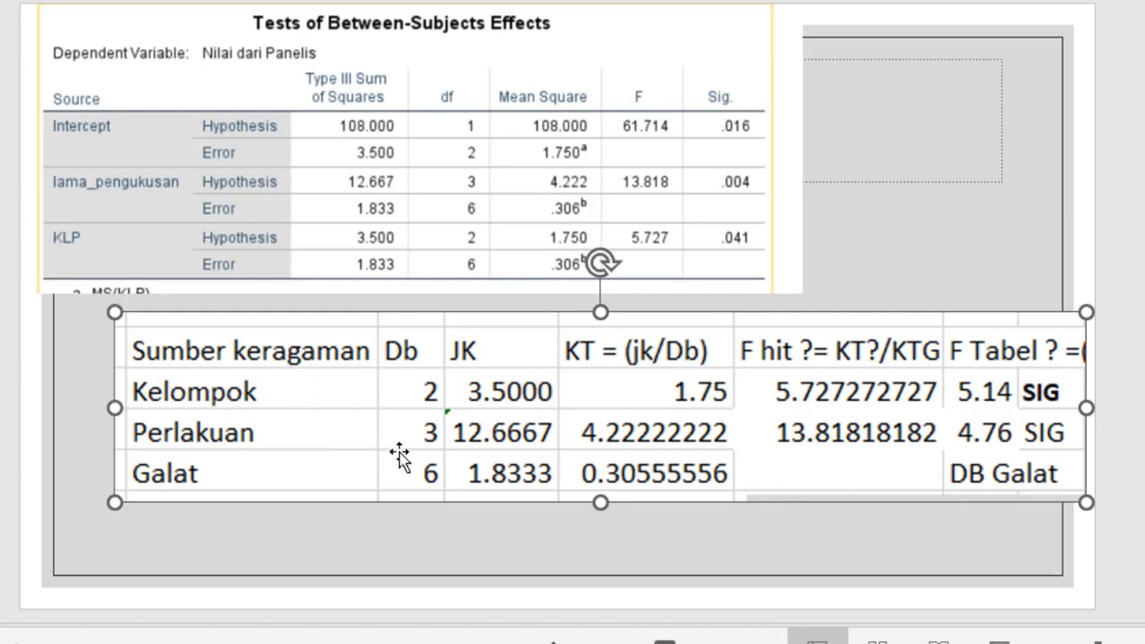
- Shift the Sumber keragaman table picture slightly left and down beneath the Between-Subjects Effects picture, and deselect it
mouse_move(399, 456)
left_mouse_down()
mouse_move(381, 447)
mouse_move(373, 462)
mouse_move(382, 457)
left_mouse_up()
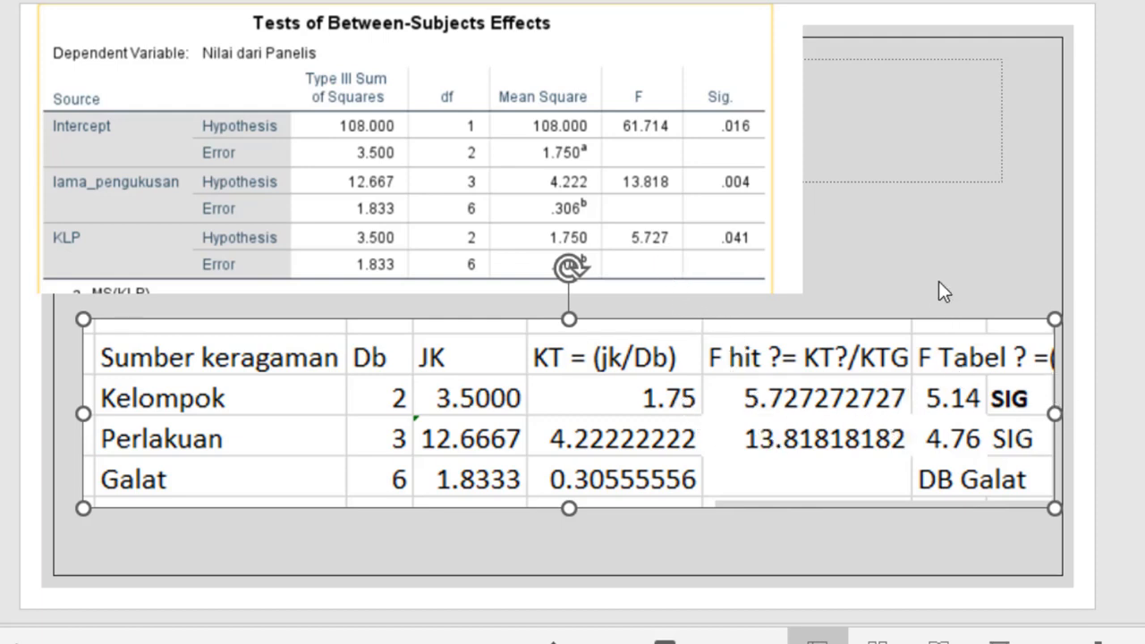
left_click(941, 219)
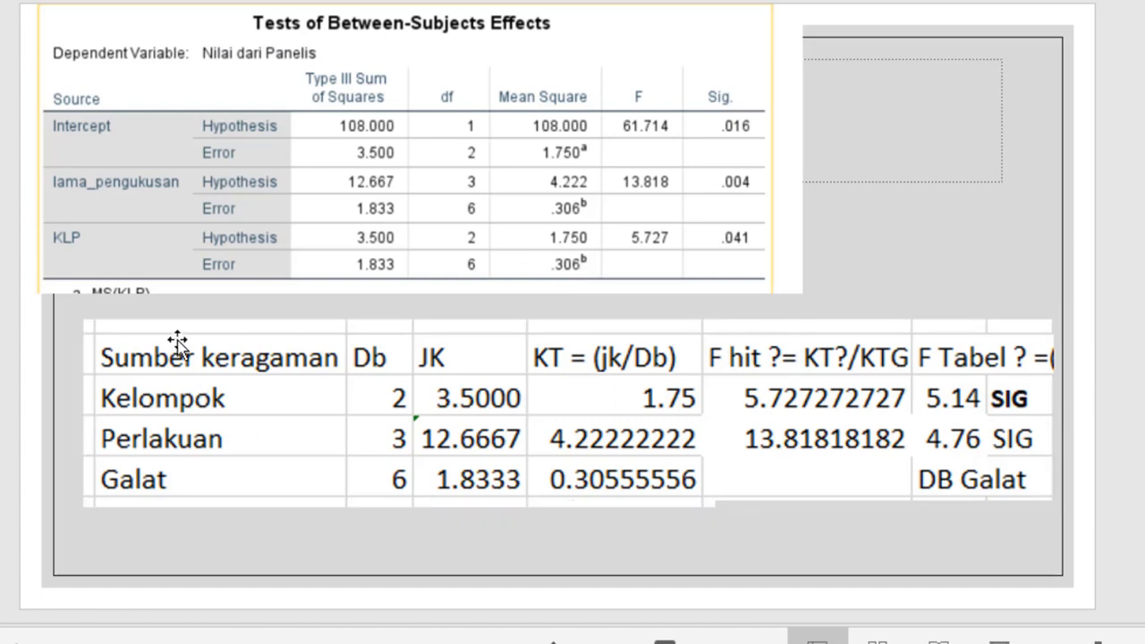